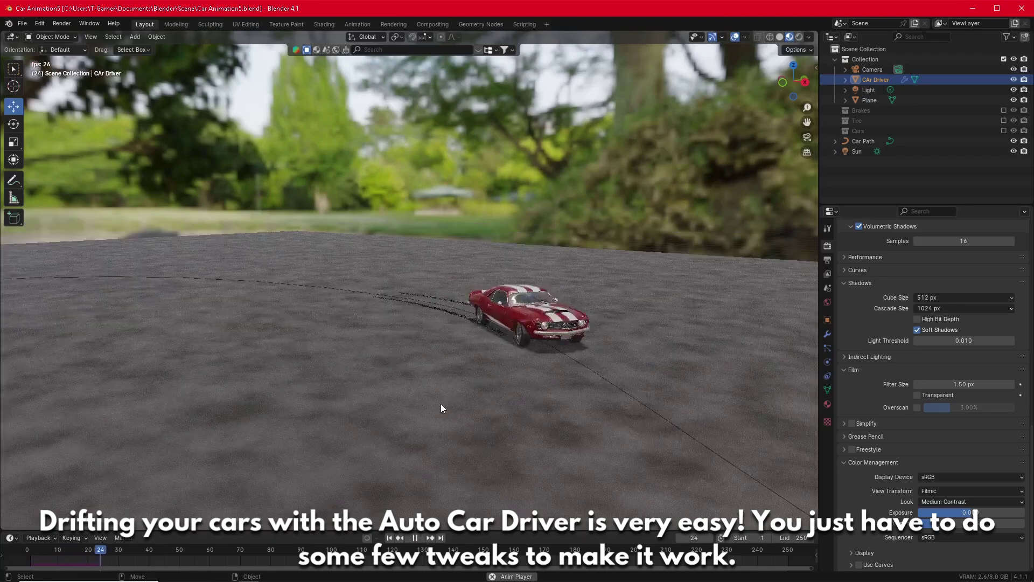
# Step: View the playing car animation along its path, then stop playback and return to the first frame
pyautogui.moveTo(515, 392); pyautogui.dragTo(492, 374, button='middle')
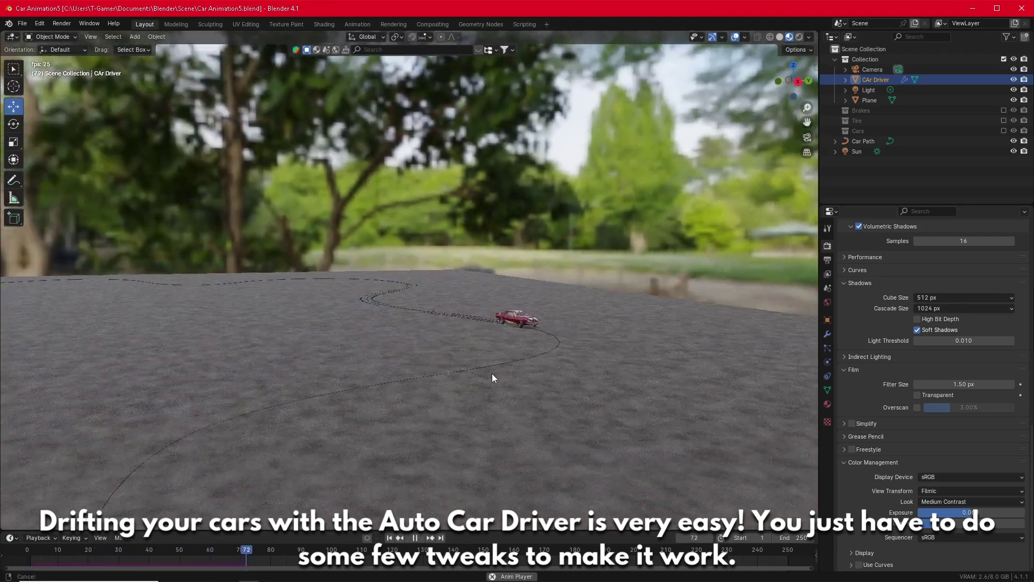
pyautogui.keyDown('ctrl'); pyautogui.moveTo(419, 359); pyautogui.dragTo(473, 434, button='middle'); pyautogui.keyUp('ctrl')
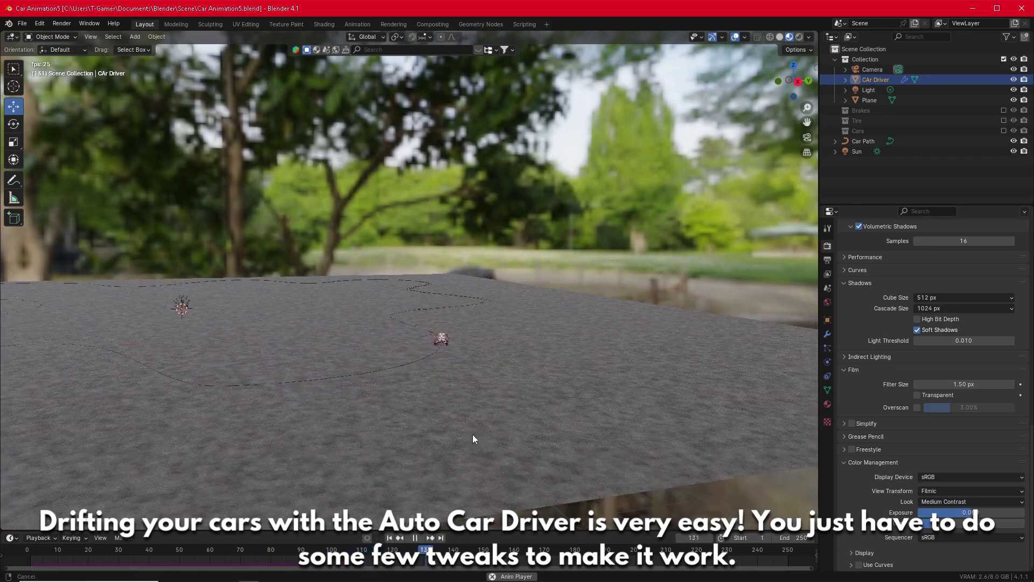
pyautogui.click(415, 538)
pyautogui.click(389, 538)
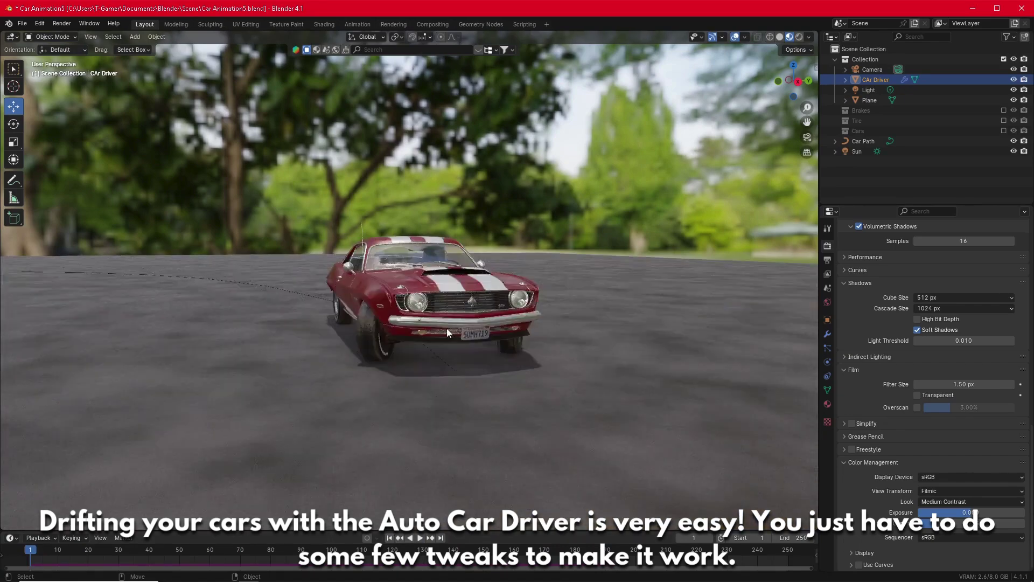
# Step: Set the Steering to 3.850 in the car driver's modifier simulation settings and check the front tires' turning angle
pyautogui.moveTo(447, 328); pyautogui.dragTo(525, 335, button='middle')
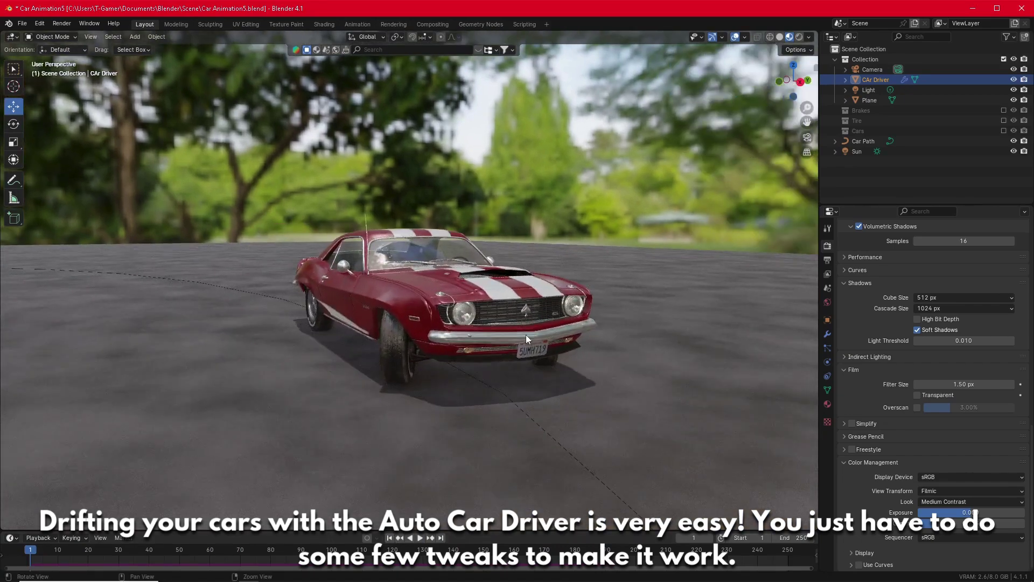
pyautogui.click(828, 334)
pyautogui.scroll(-10, 902, 347)
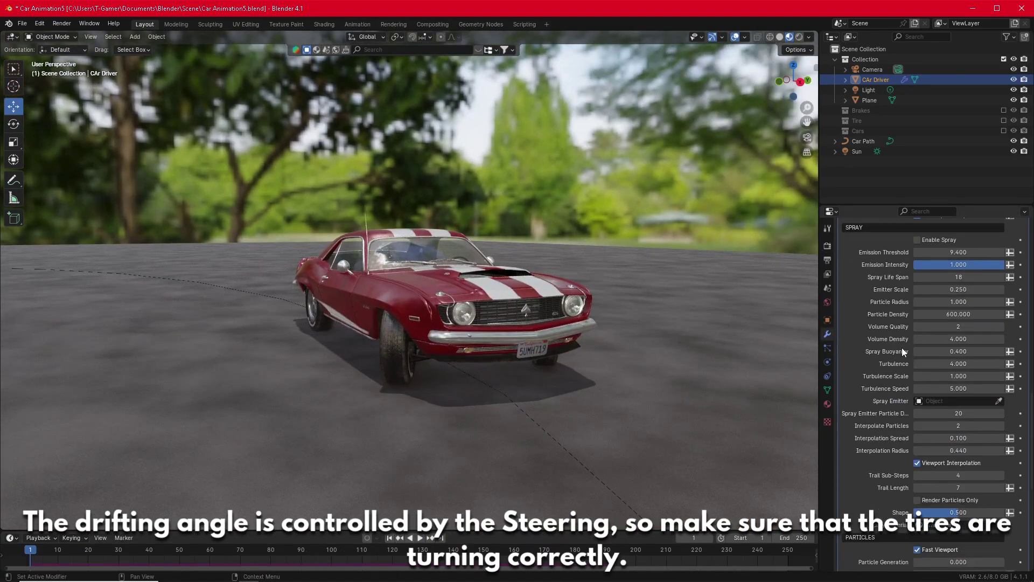
pyautogui.scroll(8, 916, 337)
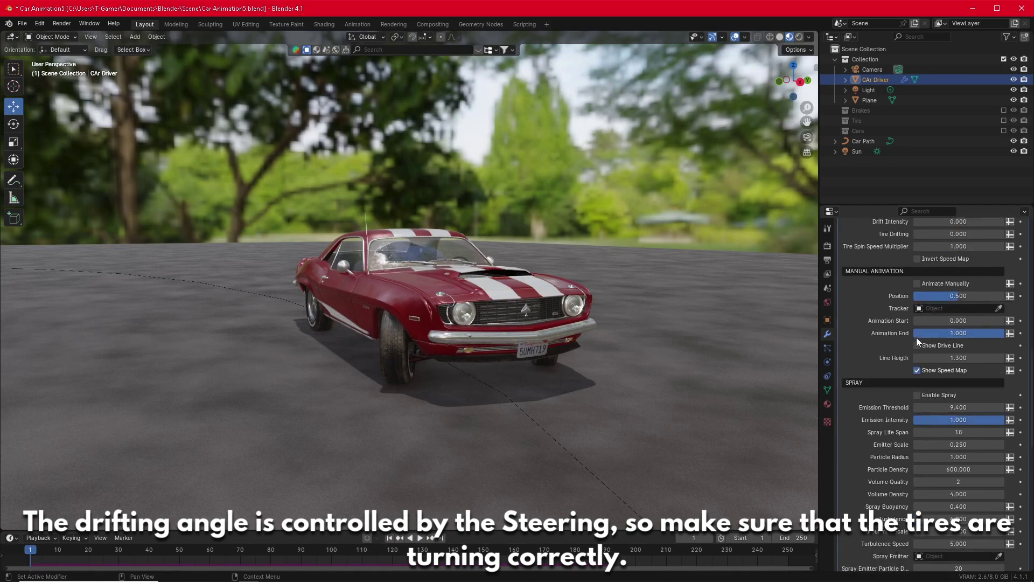
pyautogui.scroll(6, 917, 342)
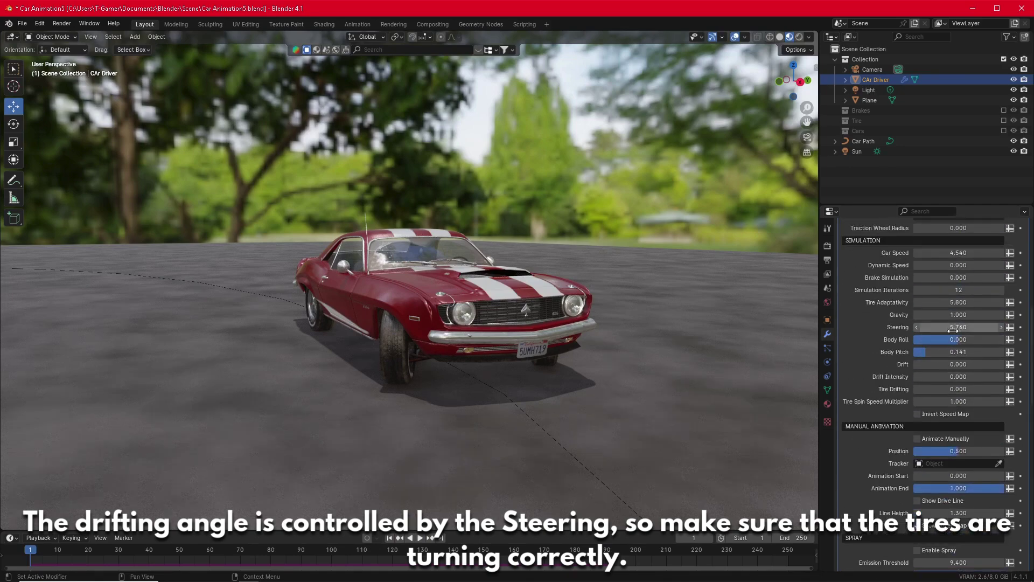
pyautogui.moveTo(959, 327); pyautogui.dragTo(856, 327)
pyautogui.keyDown('alt'); pyautogui.moveTo(491, 319); pyautogui.dragTo(530, 320); pyautogui.keyUp('alt')
# Step: Enable Show Drive Line for the car driver and keep Show Speed Map switched on
pyautogui.scroll(-9, 916, 362)
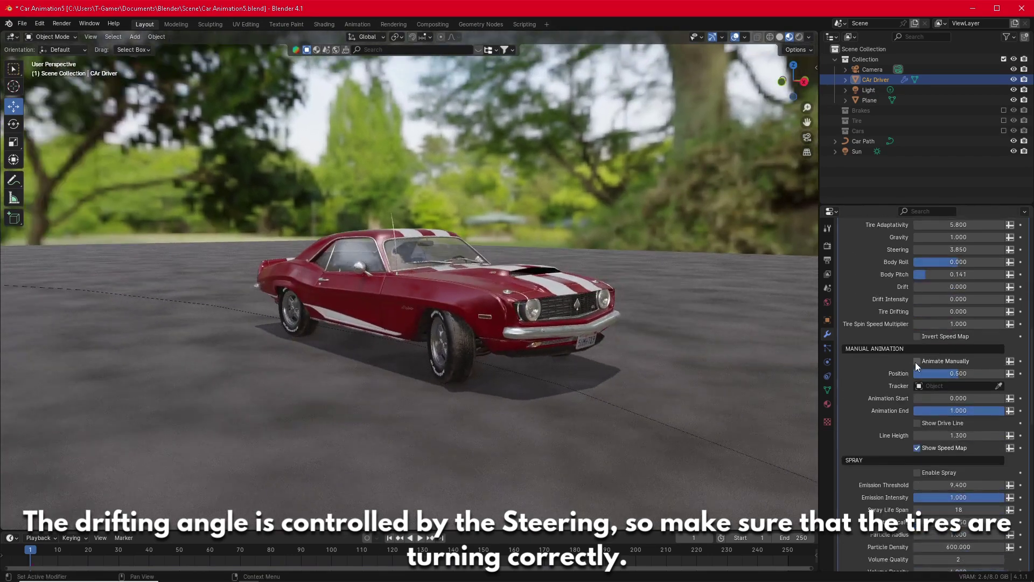
pyautogui.scroll(-18, 916, 369)
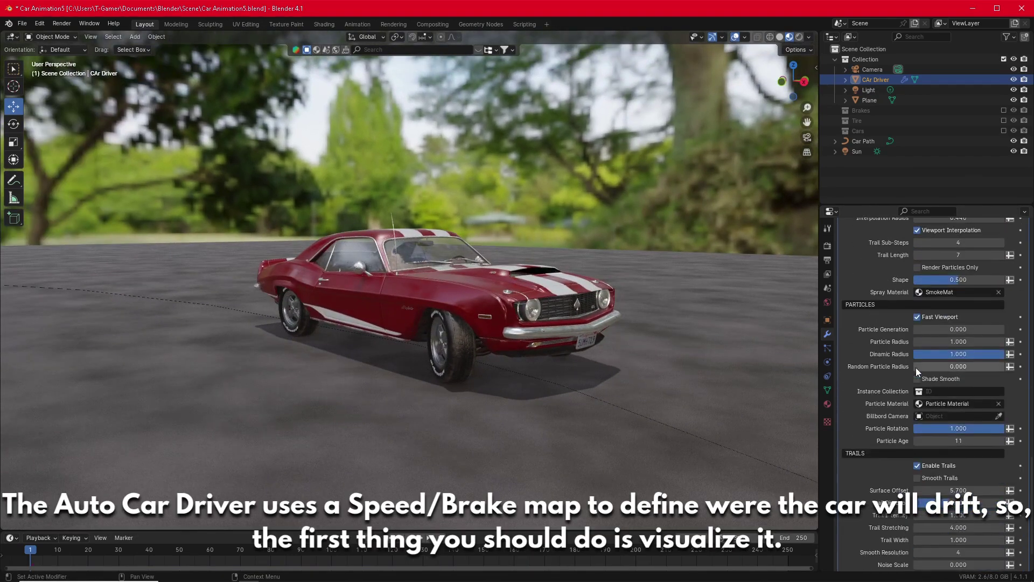
pyautogui.scroll(15, 920, 367)
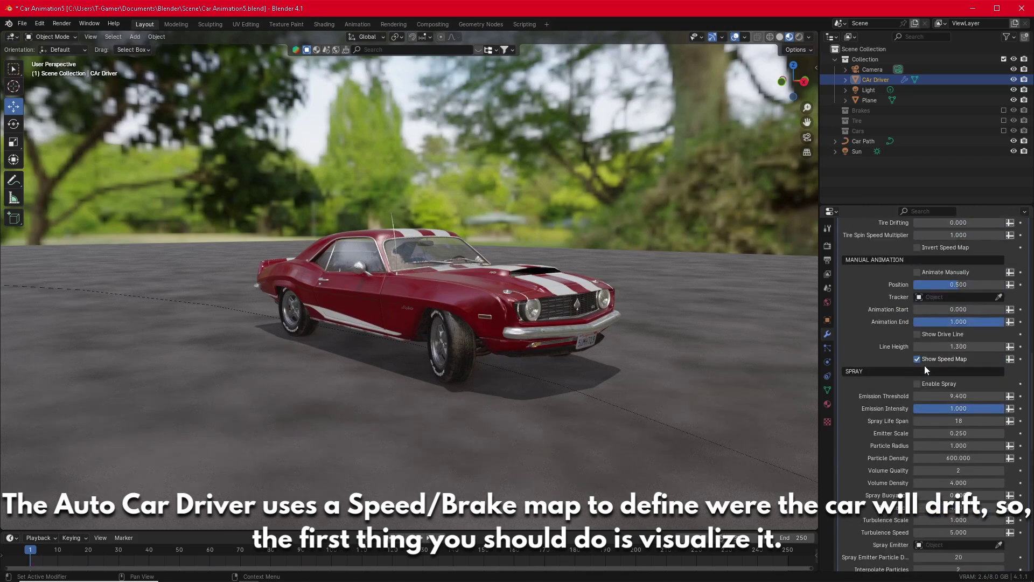
pyautogui.click(917, 334)
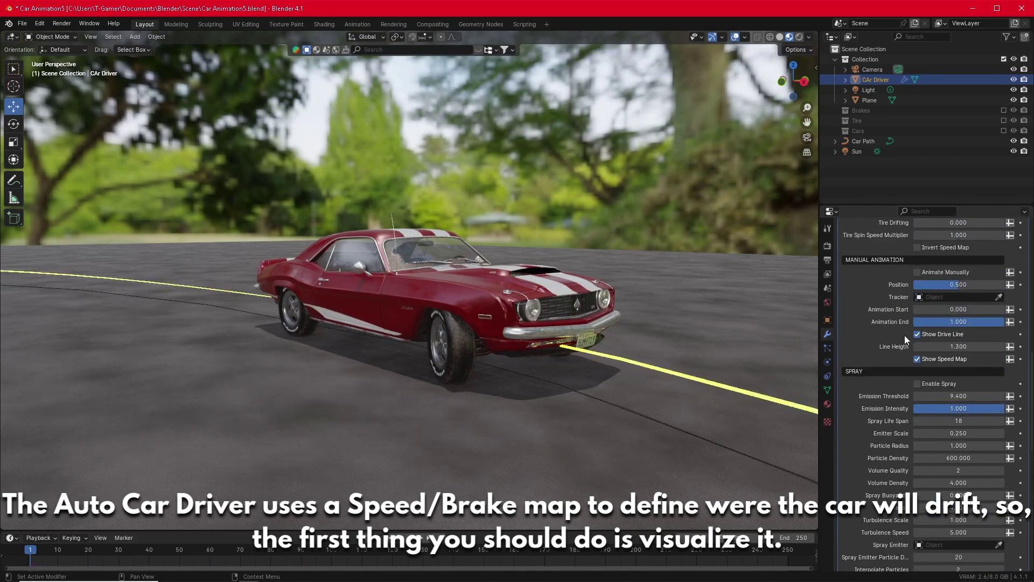
pyautogui.moveTo(573, 313)
pyautogui.mouseDown(button='middle')
pyautogui.moveTo(557, 315)
pyautogui.moveTo(586, 322)
pyautogui.mouseUp(button='middle')
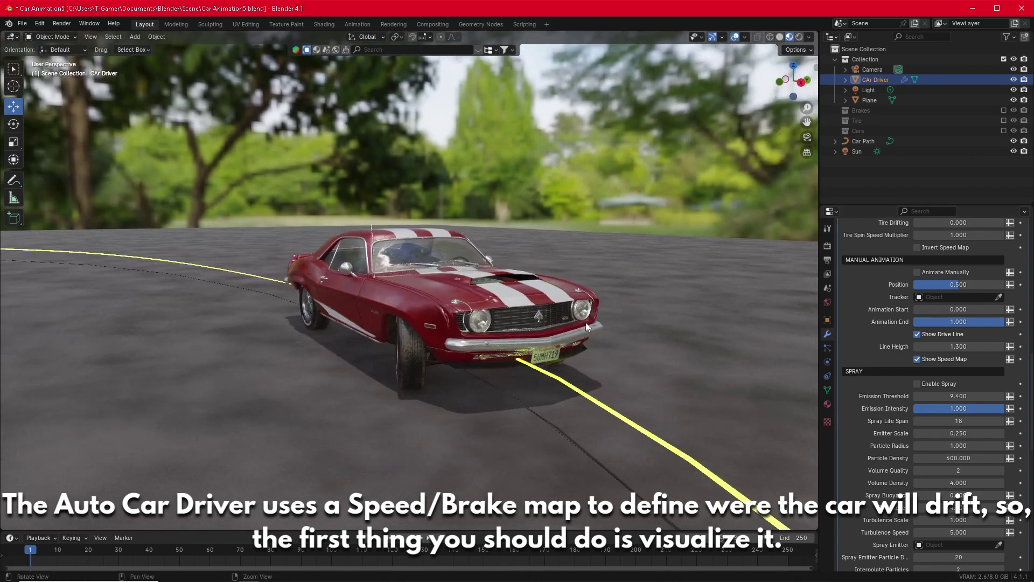
pyautogui.click(918, 359)
pyautogui.click(919, 356)
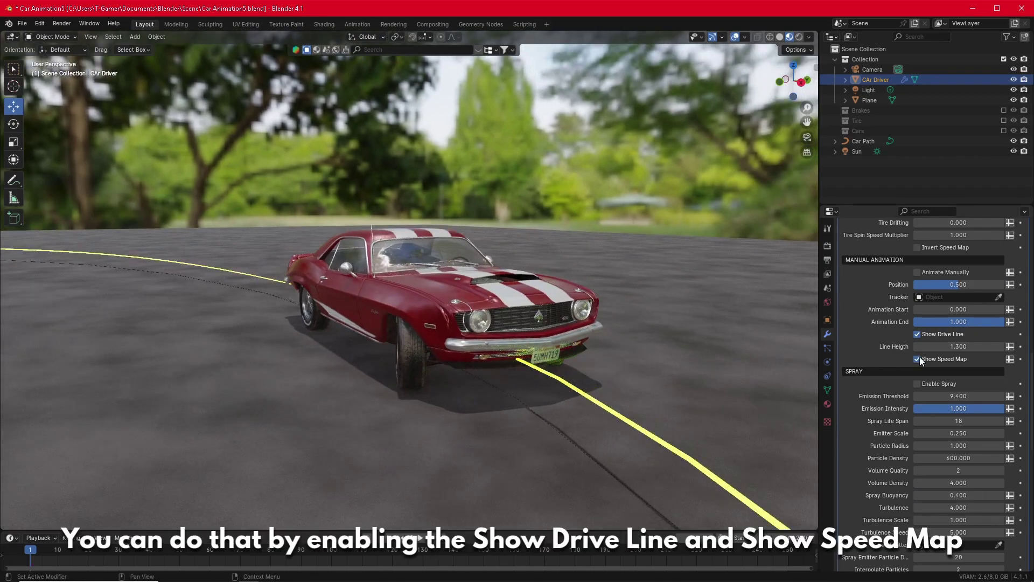
pyautogui.moveTo(560, 339); pyautogui.dragTo(581, 347, button='middle')
# Step: Set the car driver's Dynamic Speed to 1.000 and its Brake Simulation to 1.210
pyautogui.scroll(7, 901, 315)
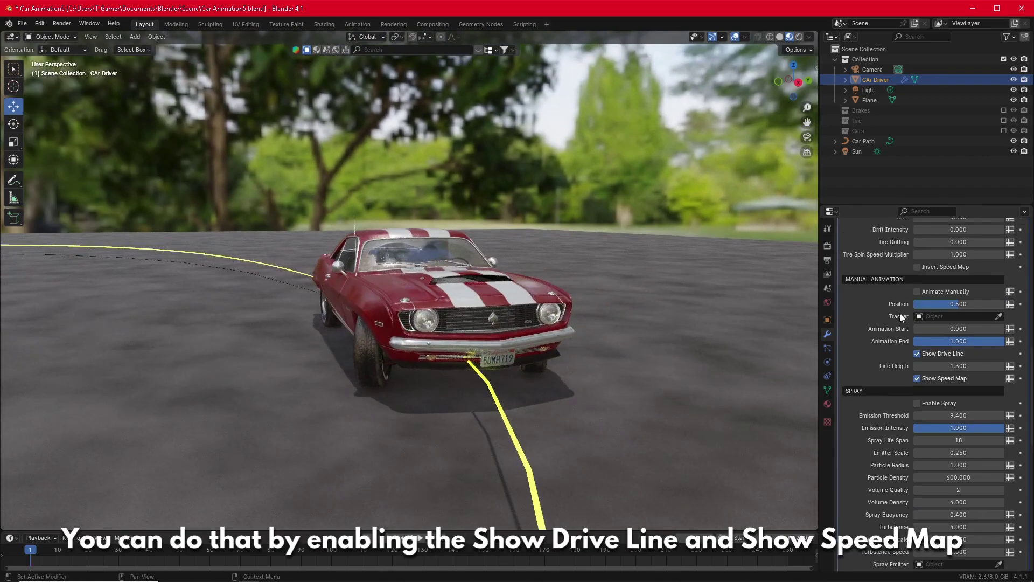
pyautogui.scroll(4, 907, 320)
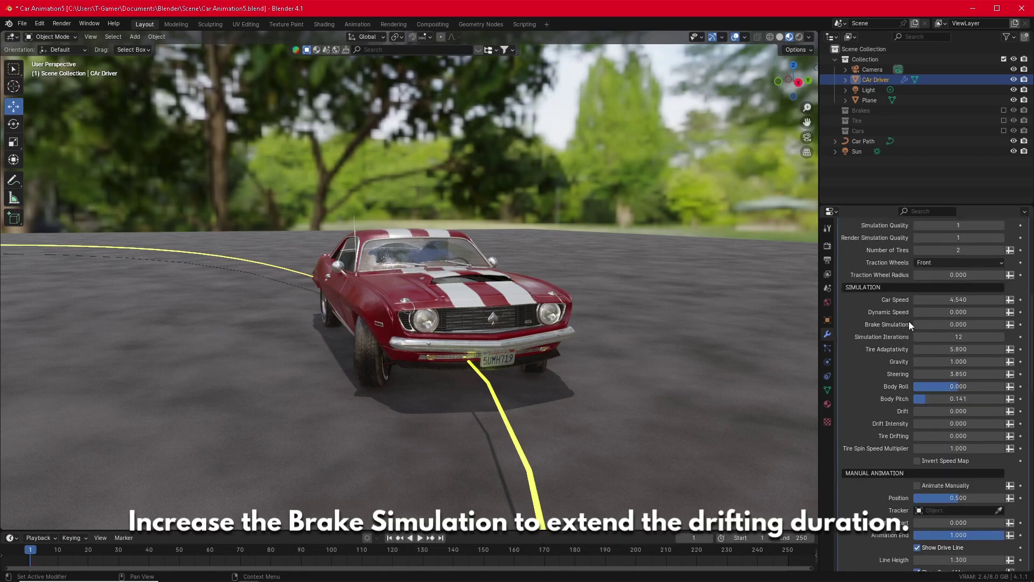
pyautogui.moveTo(951, 335); pyautogui.dragTo(994, 334)
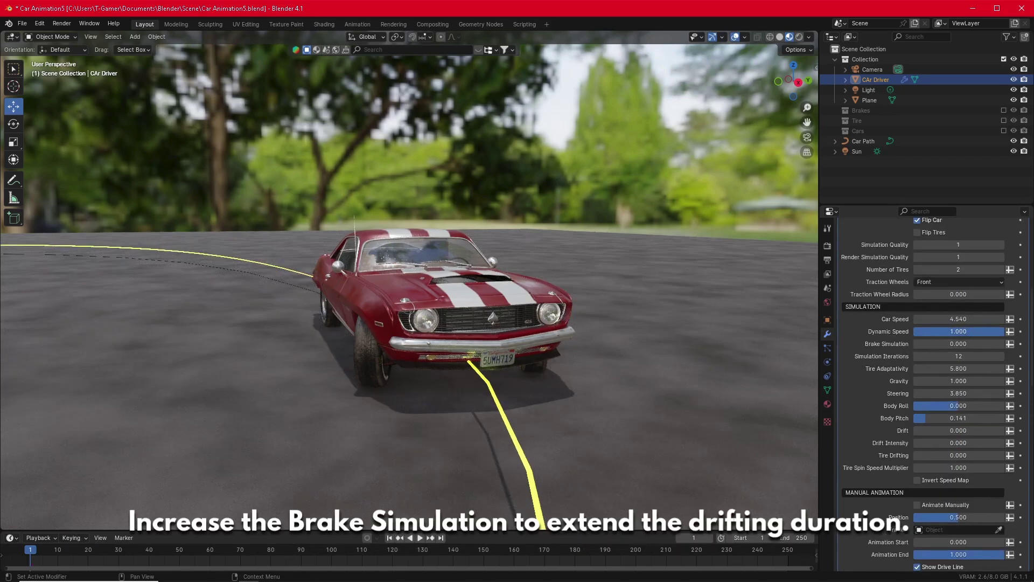
pyautogui.moveTo(931, 344); pyautogui.dragTo(996, 344)
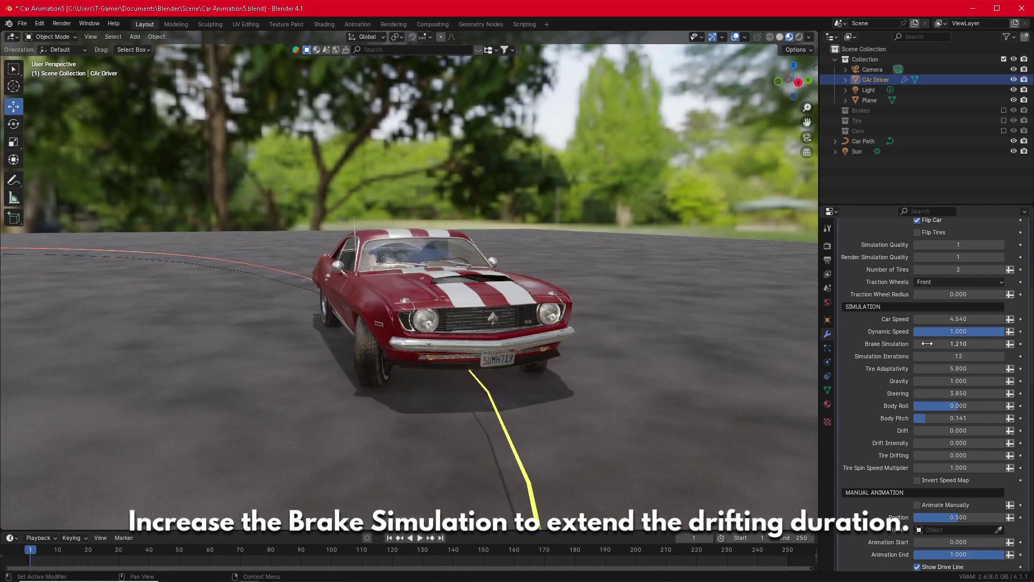
pyautogui.keyDown('ctrl'); pyautogui.moveTo(499, 258); pyautogui.dragTo(527, 341, button='middle'); pyautogui.keyUp('ctrl')
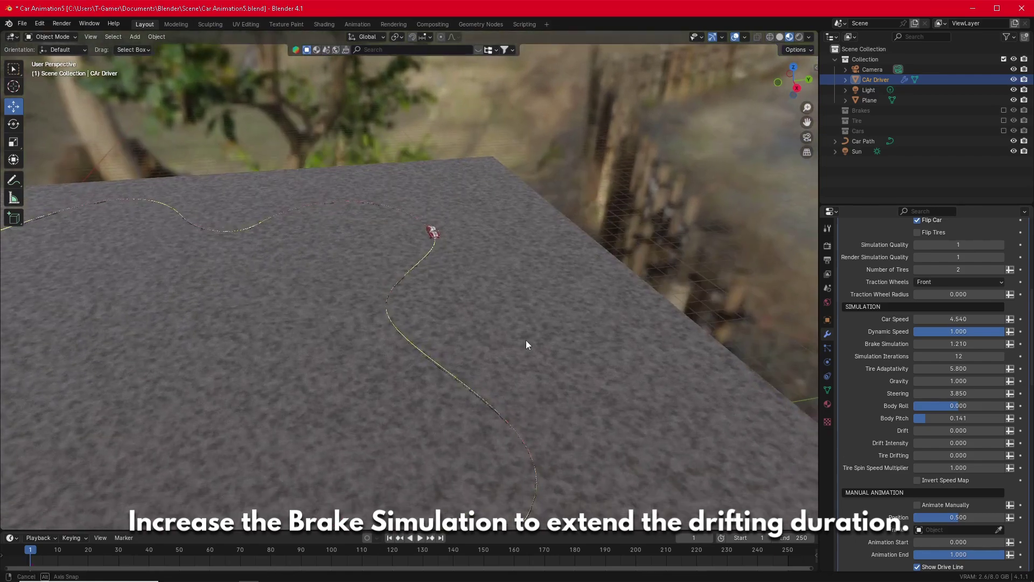
# Step: Raise the drive line above the ground by setting its line height to 8.900
pyautogui.scroll(-8, 890, 426)
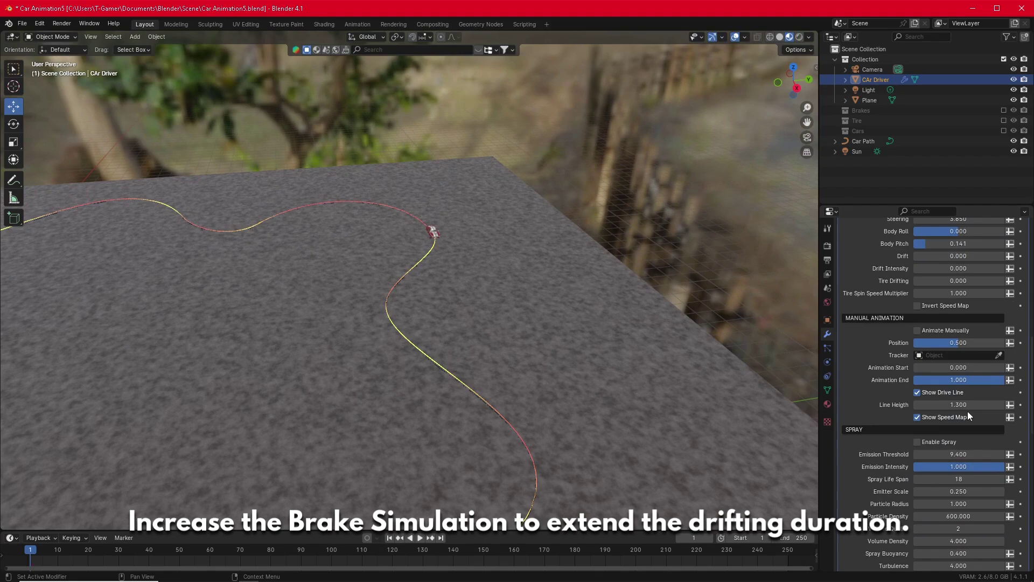
pyautogui.moveTo(968, 410); pyautogui.dragTo(1013, 409)
pyautogui.moveTo(370, 322); pyautogui.dragTo(480, 250, button='middle')
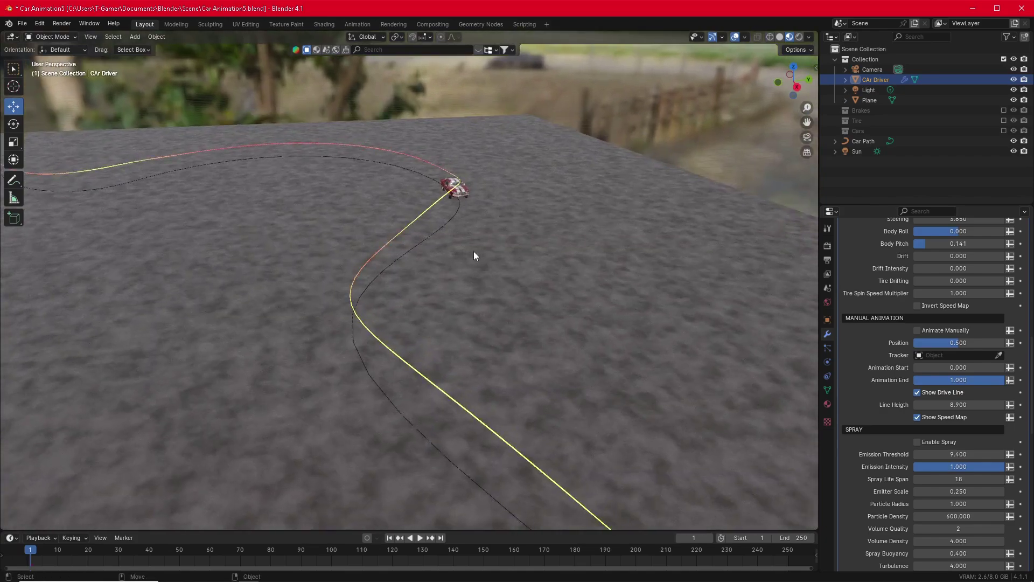
# Step: Play the animation, pause it at frame 74 and examine the car against the red sections of the drive line
pyautogui.click(420, 538)
pyautogui.scroll(-2, 440, 388)
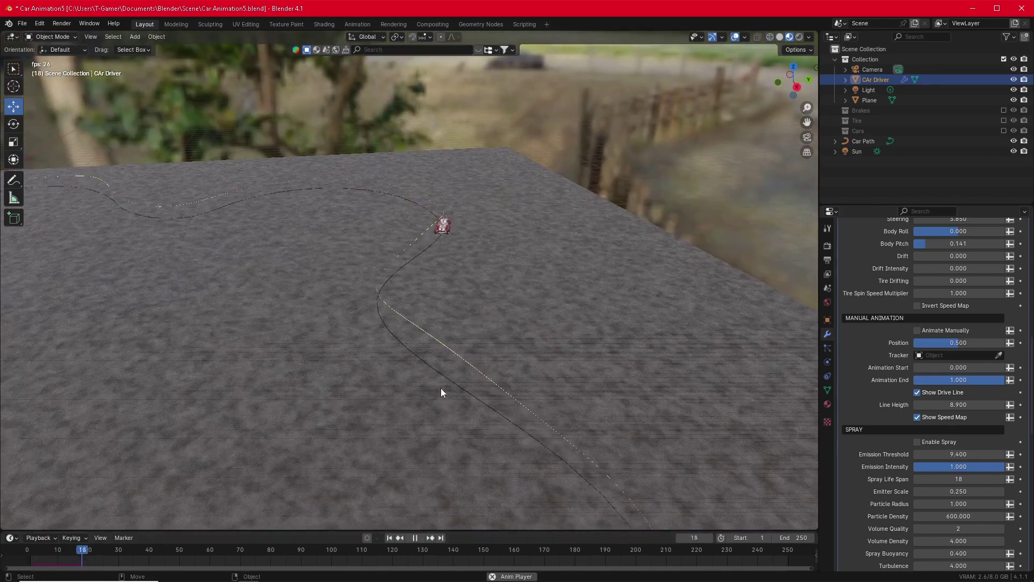
pyautogui.scroll(-3, 441, 388)
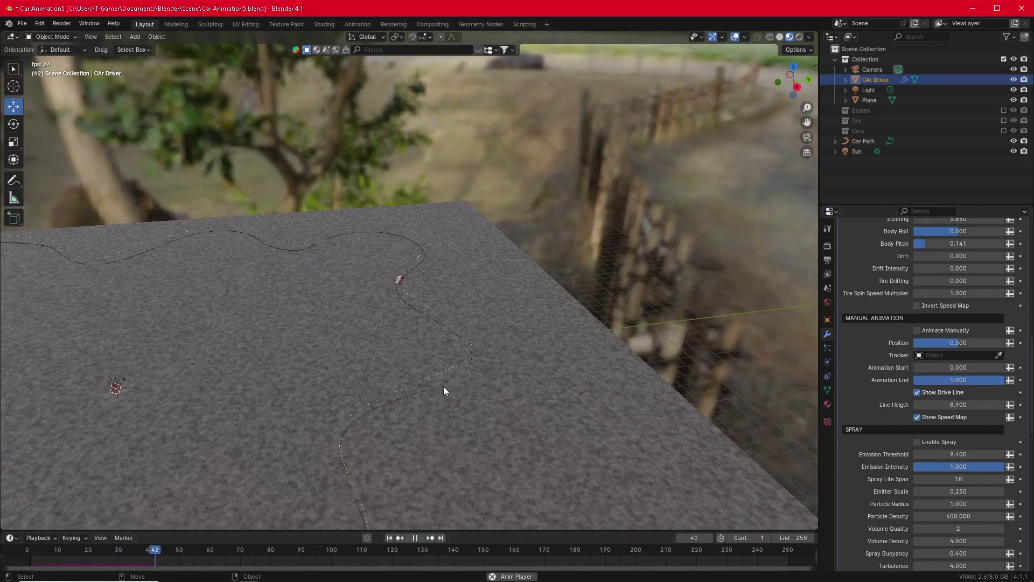
pyautogui.click(415, 538)
pyautogui.moveTo(493, 401); pyautogui.dragTo(503, 396, button='middle')
pyautogui.keyDown('alt'); pyautogui.moveTo(502, 395); pyautogui.dragTo(513, 390); pyautogui.keyUp('alt')
pyautogui.keyDown('alt'); pyautogui.moveTo(545, 360); pyautogui.dragTo(516, 340, button='middle'); pyautogui.keyUp('alt')
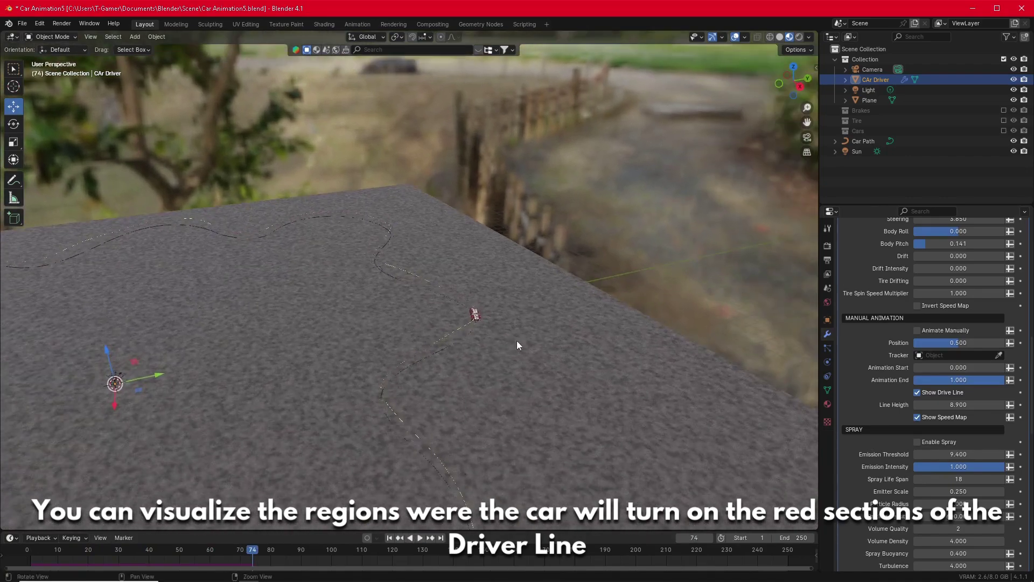
pyautogui.keyDown('alt'); pyautogui.moveTo(516, 340); pyautogui.dragTo(534, 280, button='right'); pyautogui.keyUp('alt')
pyautogui.keyDown('alt'); pyautogui.moveTo(535, 280); pyautogui.dragTo(464, 248, button='middle'); pyautogui.keyUp('alt')
pyautogui.scroll(3, 464, 248)
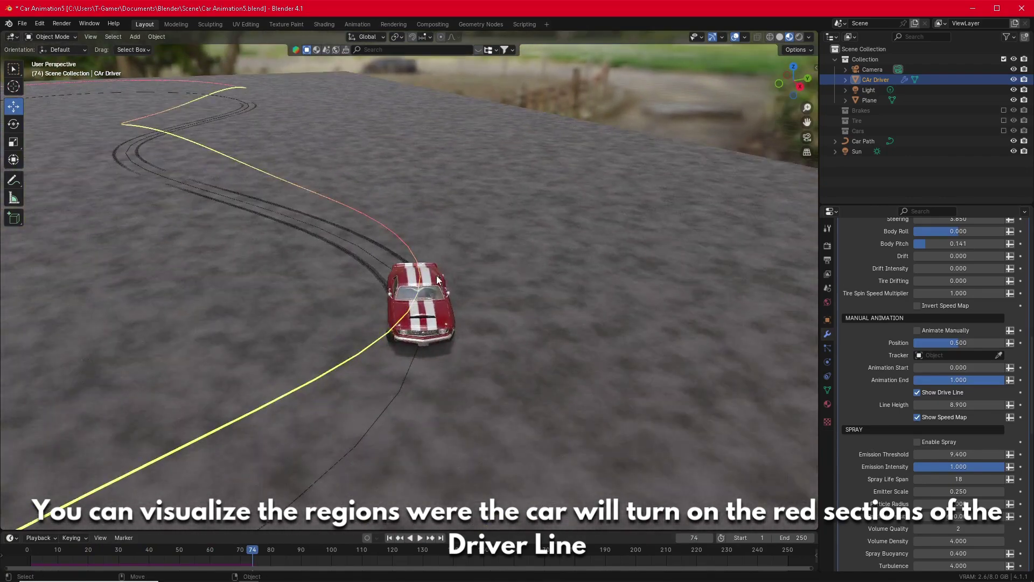
# Step: Set the car driver's Drift to 1.000 and move the animation to frame 71
pyautogui.scroll(3, 943, 293)
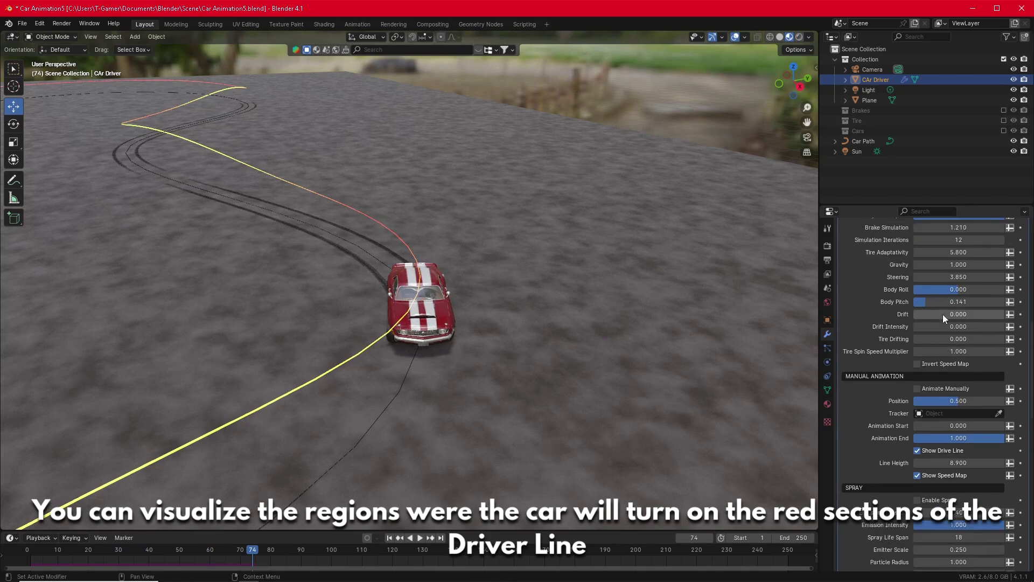
pyautogui.moveTo(943, 314); pyautogui.dragTo(1033, 315)
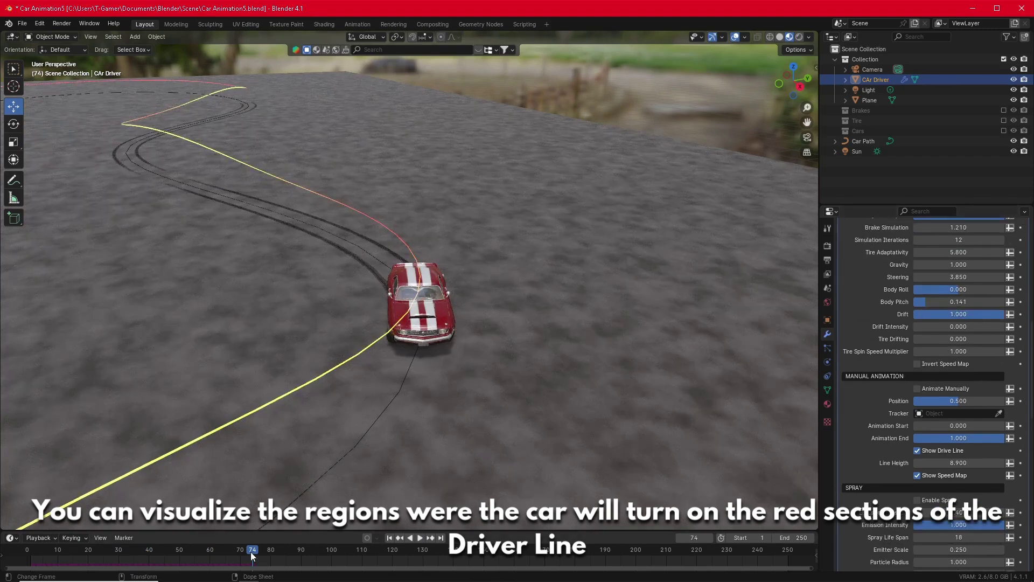
pyautogui.moveTo(251, 551); pyautogui.dragTo(247, 553)
pyautogui.moveTo(393, 364); pyautogui.dragTo(463, 311, button='middle')
# Step: Increase the Brake Simulation further to extend the red sections of the drive line
pyautogui.scroll(3, 900, 315)
pyautogui.moveTo(954, 285); pyautogui.dragTo(1005, 285)
pyautogui.scroll(-3, 907, 349)
# Step: Set the car driver's Drift Intensity to 1.630
pyautogui.scroll(-2, 907, 351)
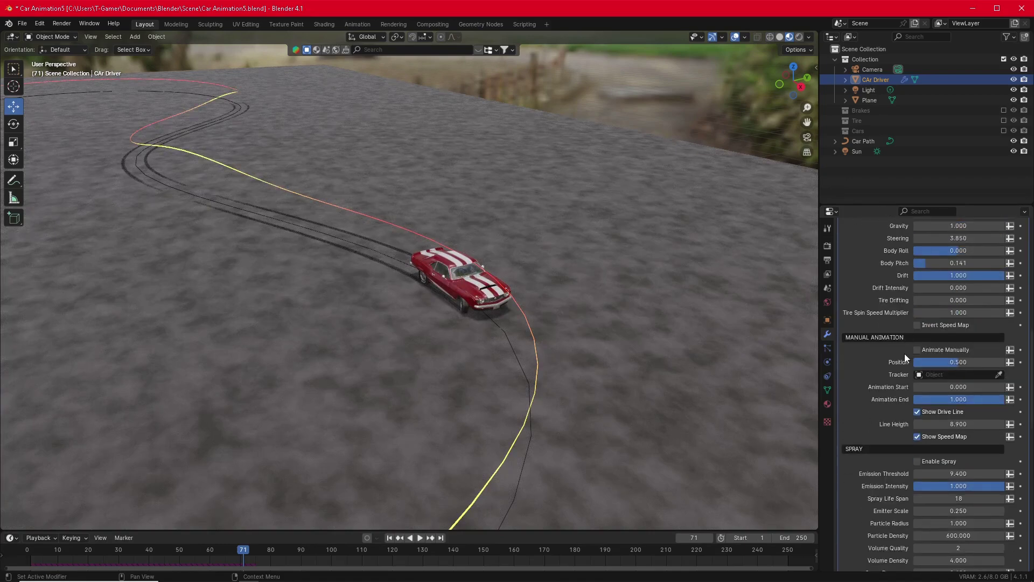
pyautogui.scroll(-1, 917, 347)
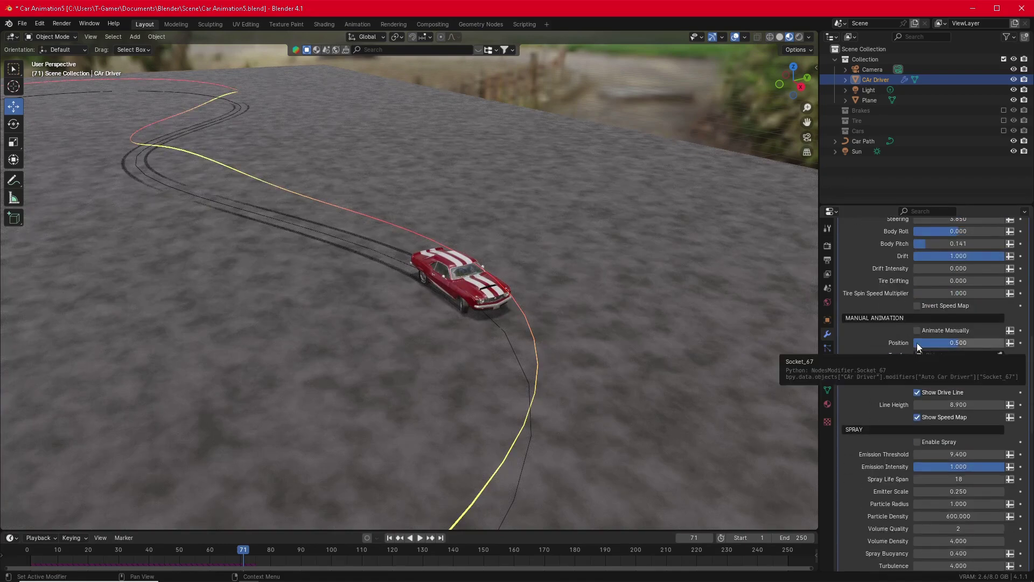
pyautogui.scroll(1, 914, 312)
pyautogui.moveTo(941, 288); pyautogui.dragTo(1028, 288)
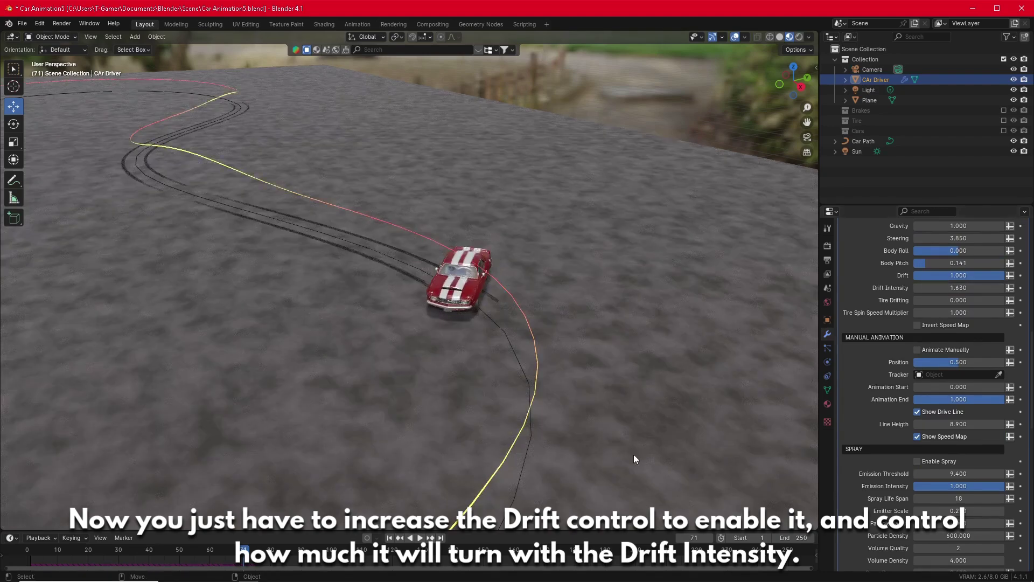
# Step: Play the animation from the first frame and follow the drifting car along the whole path
pyautogui.click(390, 538)
pyautogui.click(420, 538)
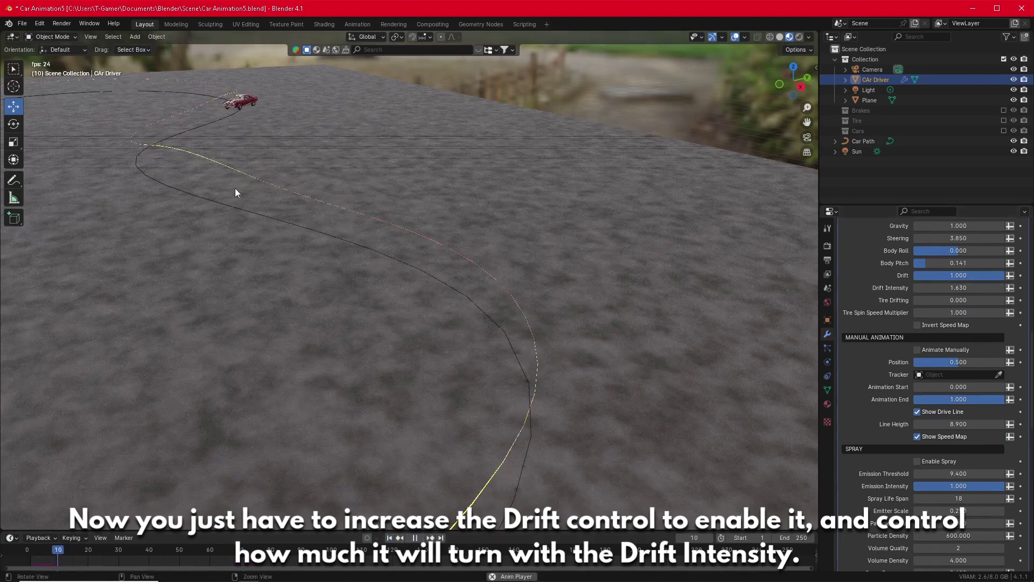
pyautogui.moveTo(235, 188); pyautogui.dragTo(338, 277, button='middle')
pyautogui.scroll(-3, 356, 312)
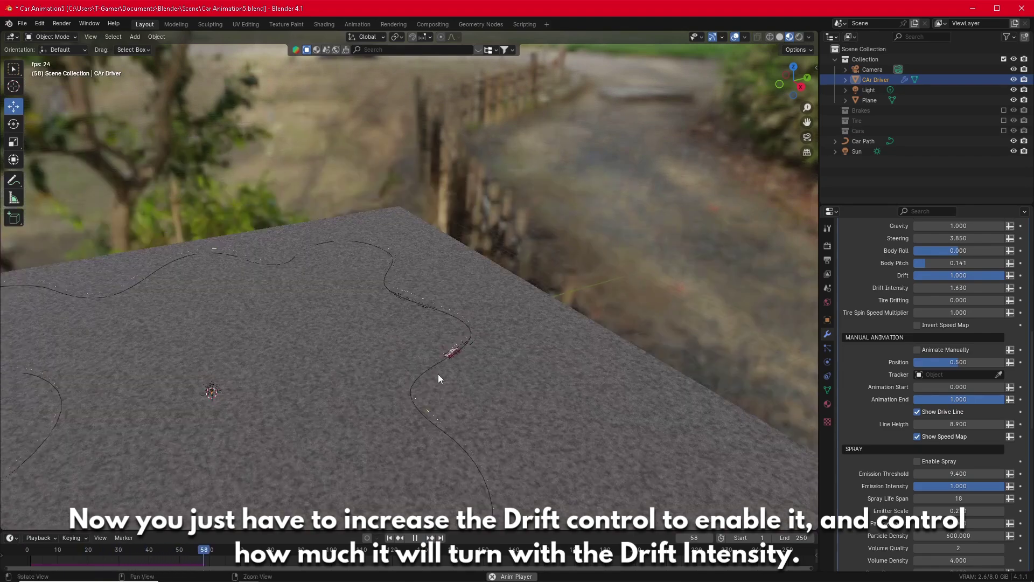
pyautogui.scroll(-3, 504, 321)
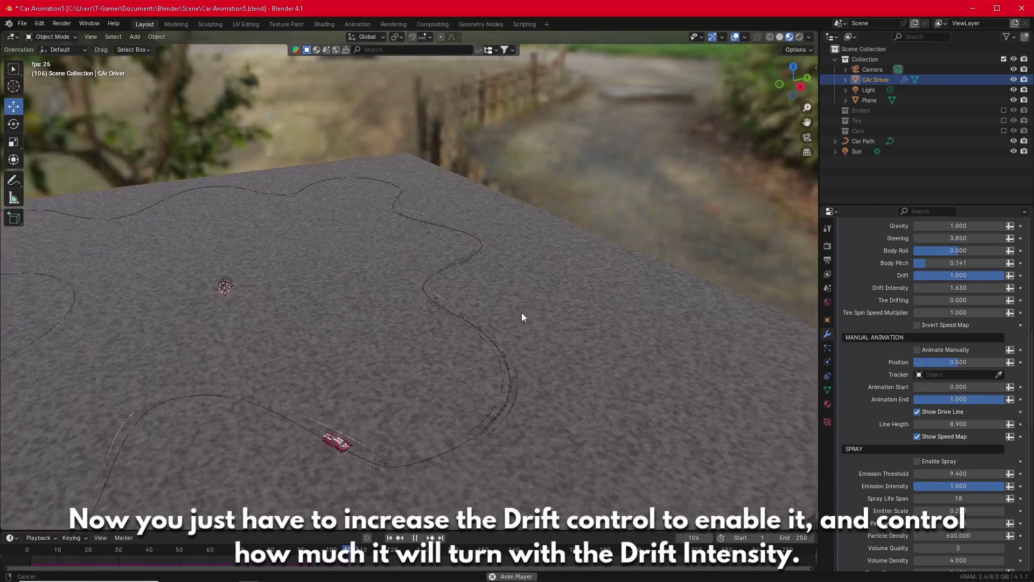
pyautogui.keyDown('shift'); pyautogui.moveTo(544, 307); pyautogui.dragTo(488, 302, button='middle'); pyautogui.keyUp('shift')
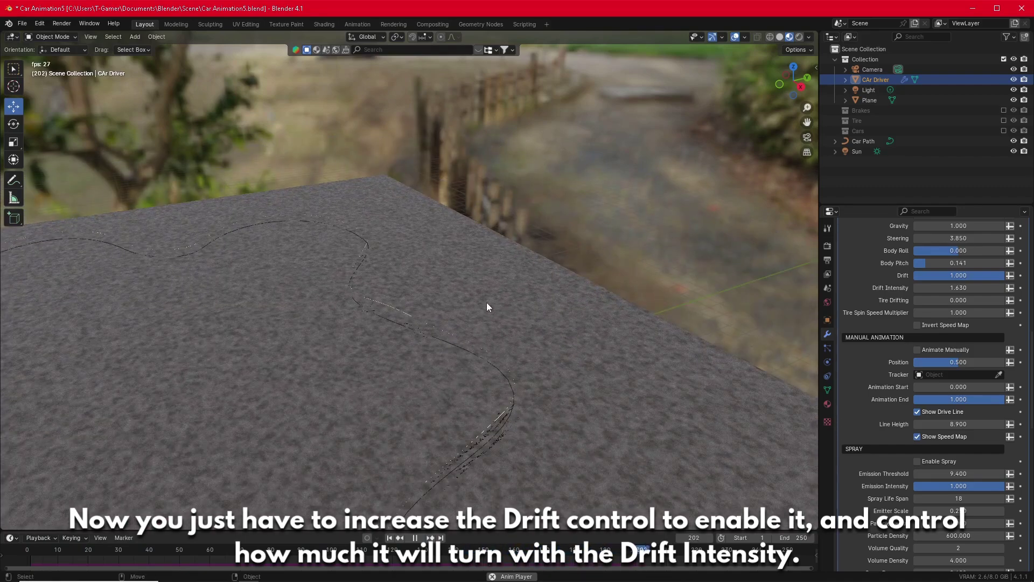
# Step: Replay the animation from the start, pause it at frame 76 and examine the car's drift angle on the curve
pyautogui.click(390, 538)
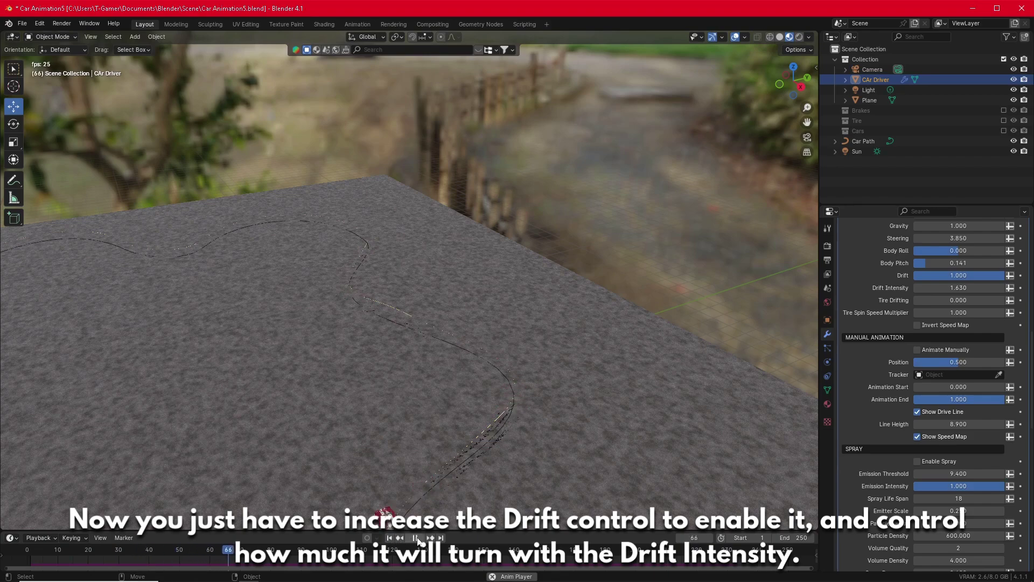
pyautogui.click(414, 538)
pyautogui.scroll(-5, 430, 406)
pyautogui.keyDown('shift'); pyautogui.moveTo(430, 407); pyautogui.dragTo(440, 308, button='middle'); pyautogui.keyUp('shift')
pyautogui.scroll(3, 425, 285)
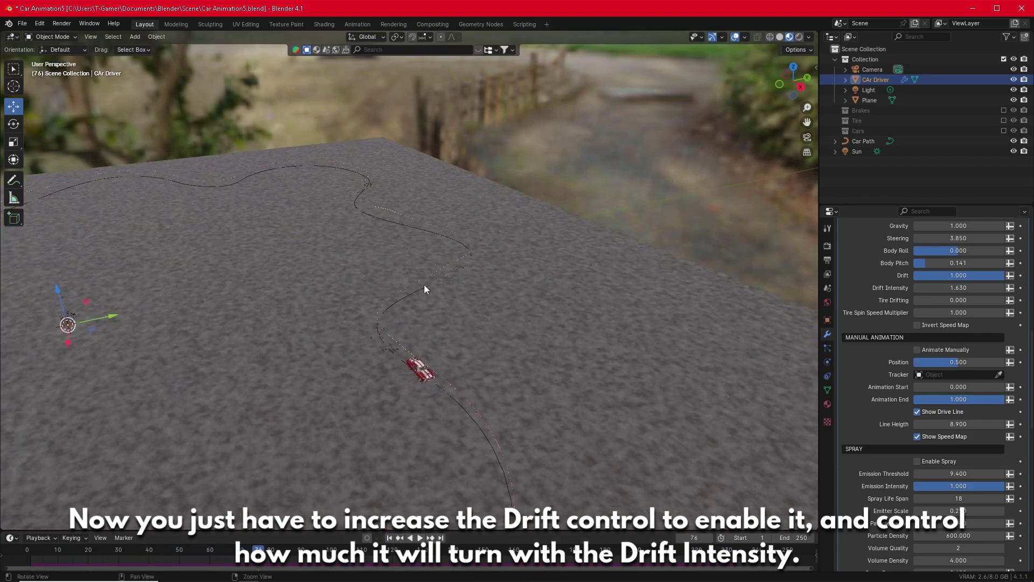
# Step: Go to frame 64, bring the car into close view and set the Drift Intensity to 3.690
pyautogui.moveTo(258, 549); pyautogui.dragTo(223, 550)
pyautogui.scroll(4, 396, 305)
pyautogui.moveTo(397, 305)
pyautogui.mouseDown(button='middle')
pyautogui.moveTo(432, 282)
pyautogui.moveTo(410, 290)
pyautogui.mouseUp(button='middle')
pyautogui.scroll(4, 640, 293)
pyautogui.keyDown('shift'); pyautogui.moveTo(663, 291); pyautogui.dragTo(436, 272, button='middle'); pyautogui.keyUp('shift')
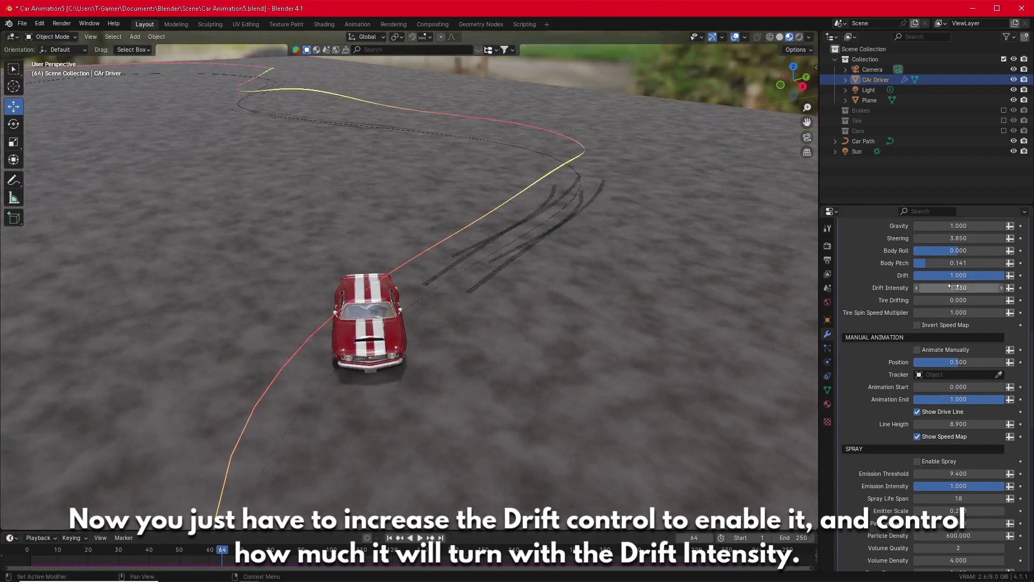
pyautogui.moveTo(951, 286); pyautogui.dragTo(1002, 288)
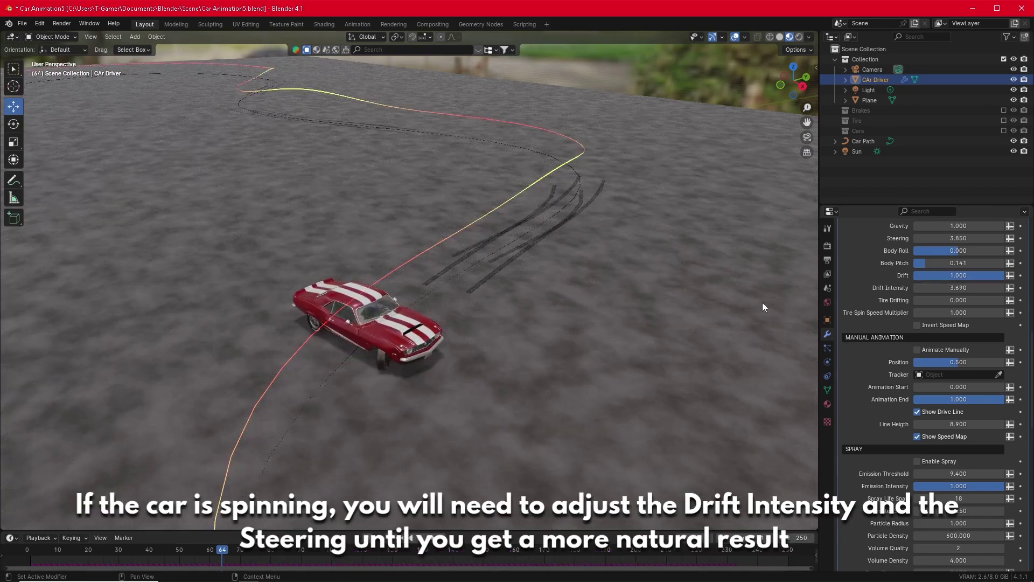
# Step: Play the animation from the first frame and check the car for spinning along the whole path
pyautogui.click(386, 538)
pyautogui.press('space')
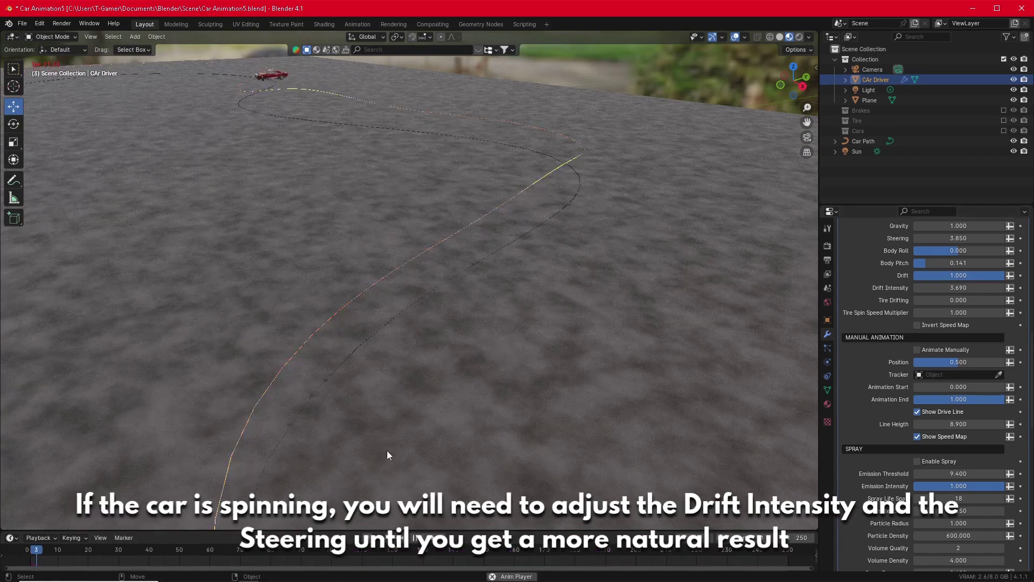
pyautogui.scroll(-5, 395, 302)
pyautogui.moveTo(396, 302); pyautogui.dragTo(439, 303, button='middle')
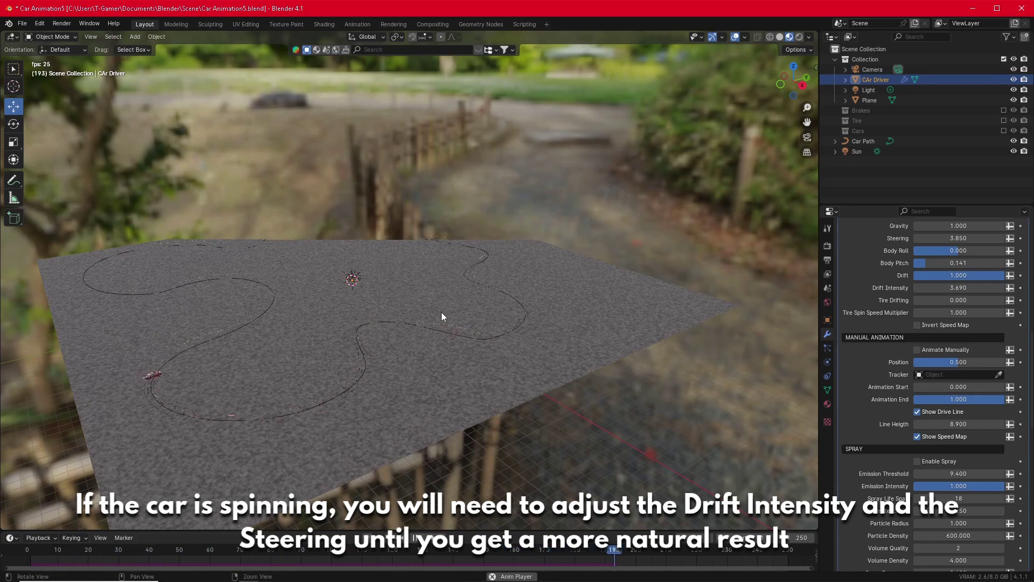
pyautogui.moveTo(441, 312); pyautogui.dragTo(506, 282, button='middle')
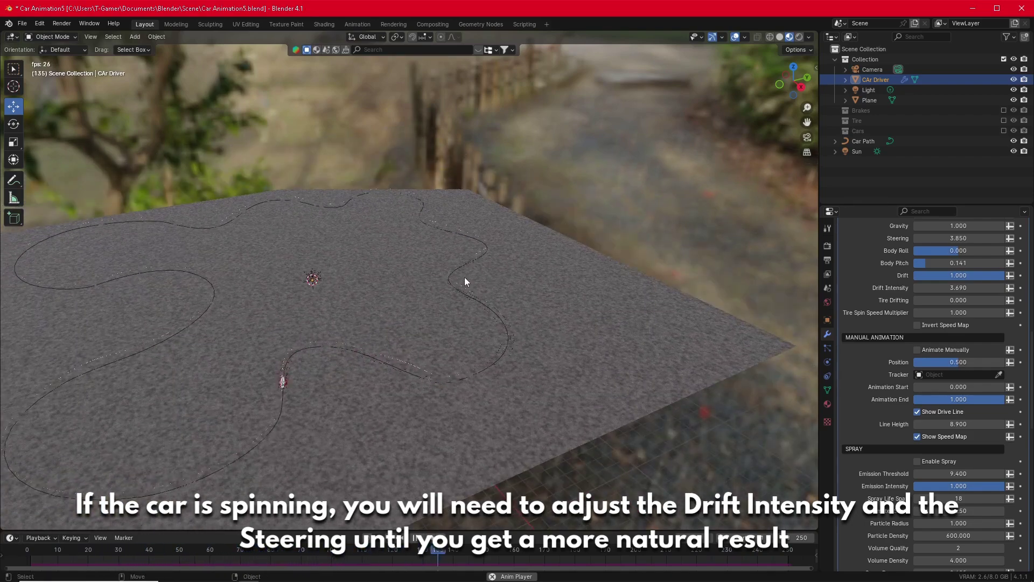
pyautogui.moveTo(430, 303); pyautogui.dragTo(474, 293, button='middle')
pyautogui.press('space')
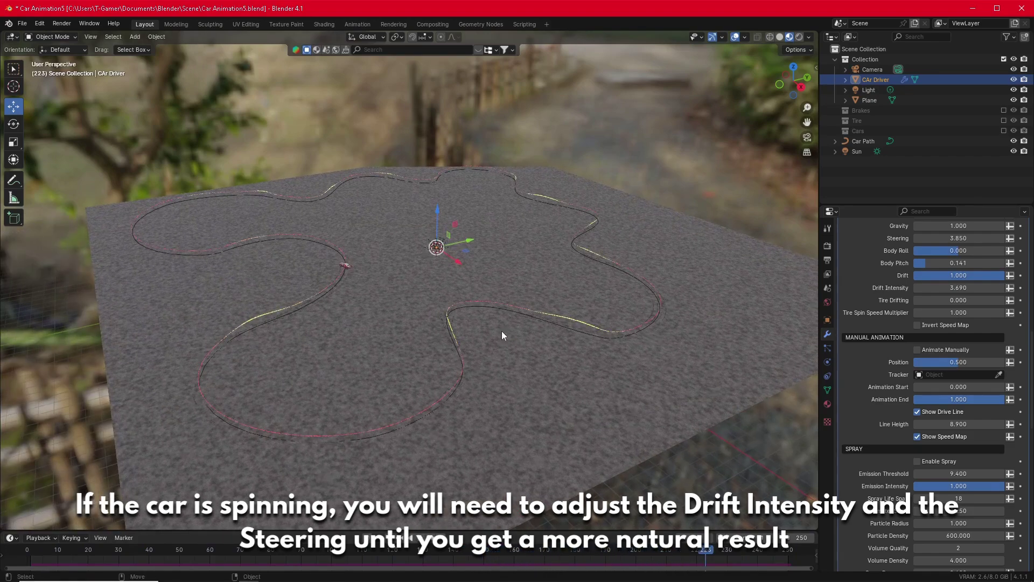
# Step: With the car at frame 182, reduce the Drift Intensity to 1.080 and raise the Steering to 10.490
pyautogui.moveTo(502, 331); pyautogui.dragTo(508, 451, button='middle')
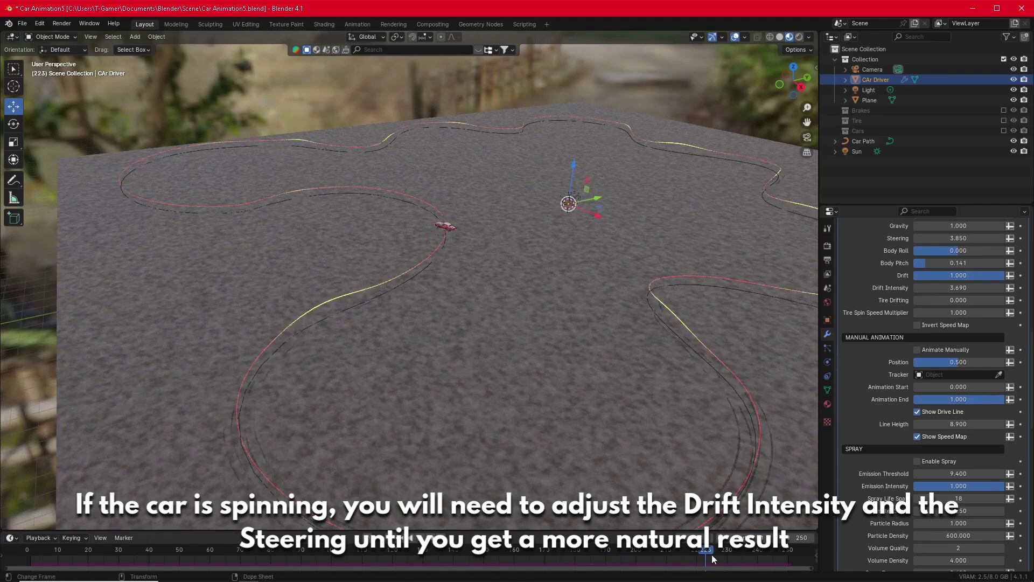
pyautogui.moveTo(713, 556); pyautogui.dragTo(581, 558)
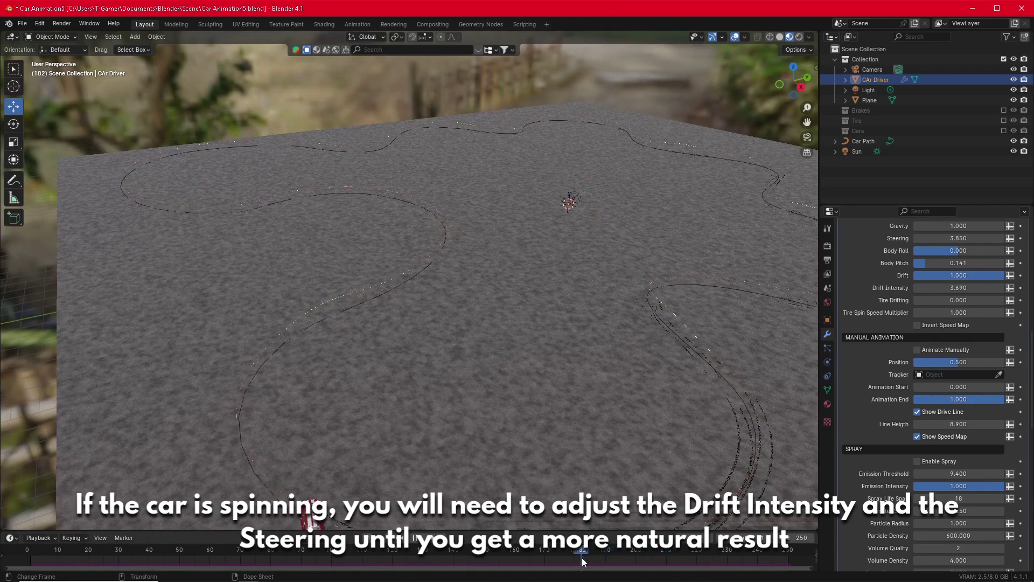
pyautogui.keyDown('shift'); pyautogui.moveTo(461, 469); pyautogui.dragTo(474, 359, button='middle'); pyautogui.keyUp('shift')
pyautogui.scroll(3, 473, 359)
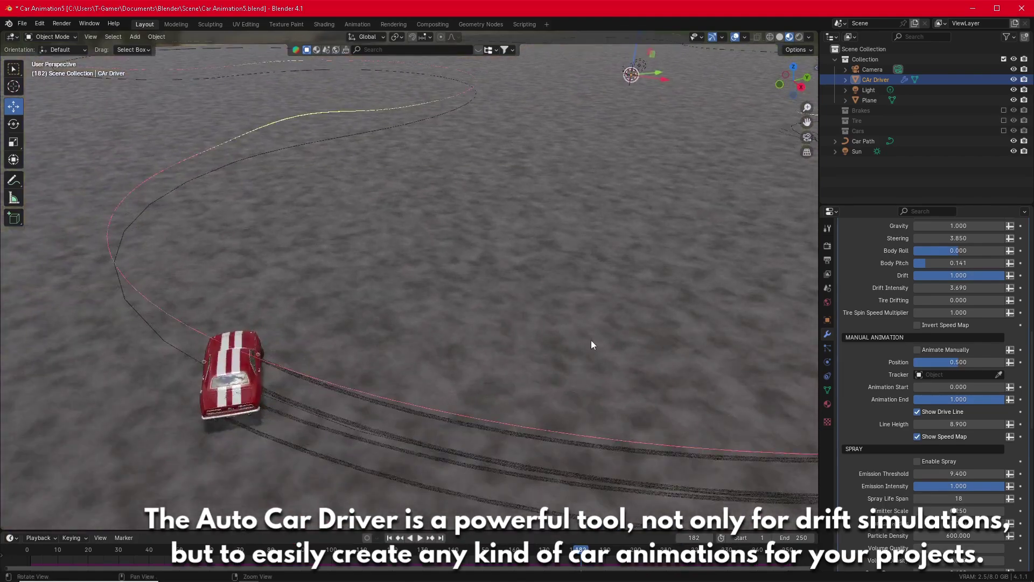
pyautogui.scroll(2, 936, 284)
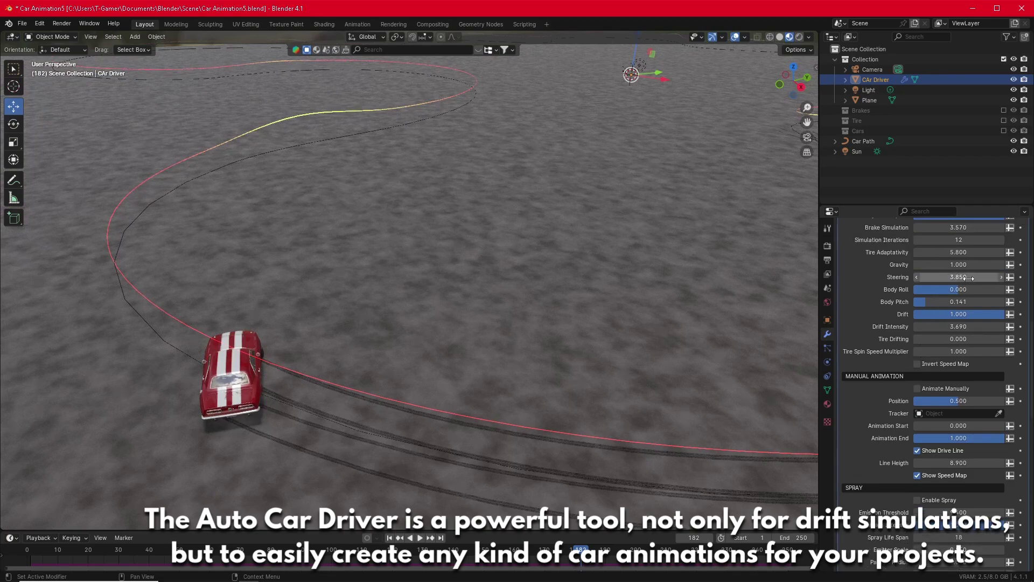
pyautogui.moveTo(970, 277); pyautogui.dragTo(1008, 277)
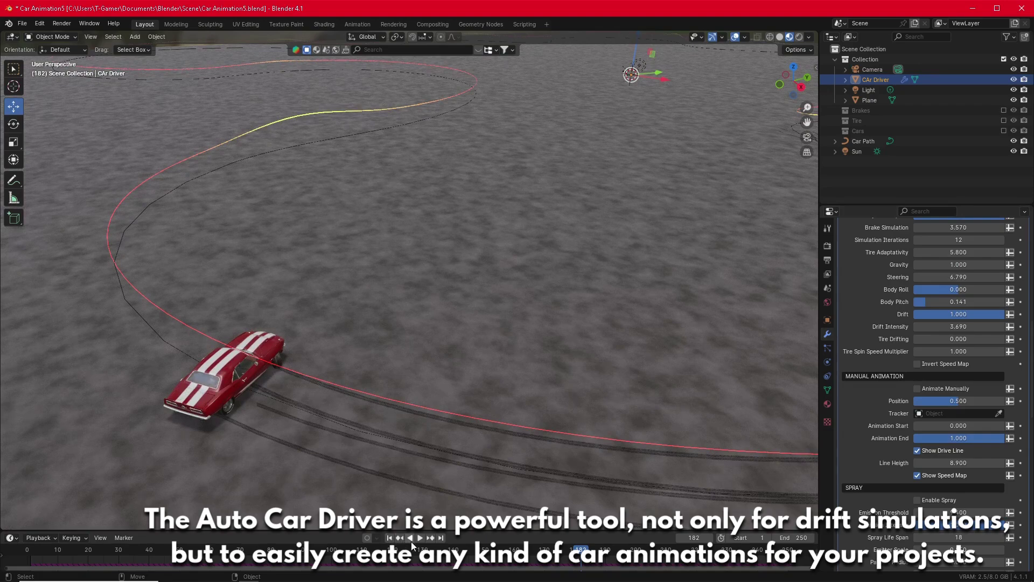
pyautogui.moveTo(983, 327); pyautogui.dragTo(941, 327)
pyautogui.moveTo(959, 277); pyautogui.dragTo(1015, 277)
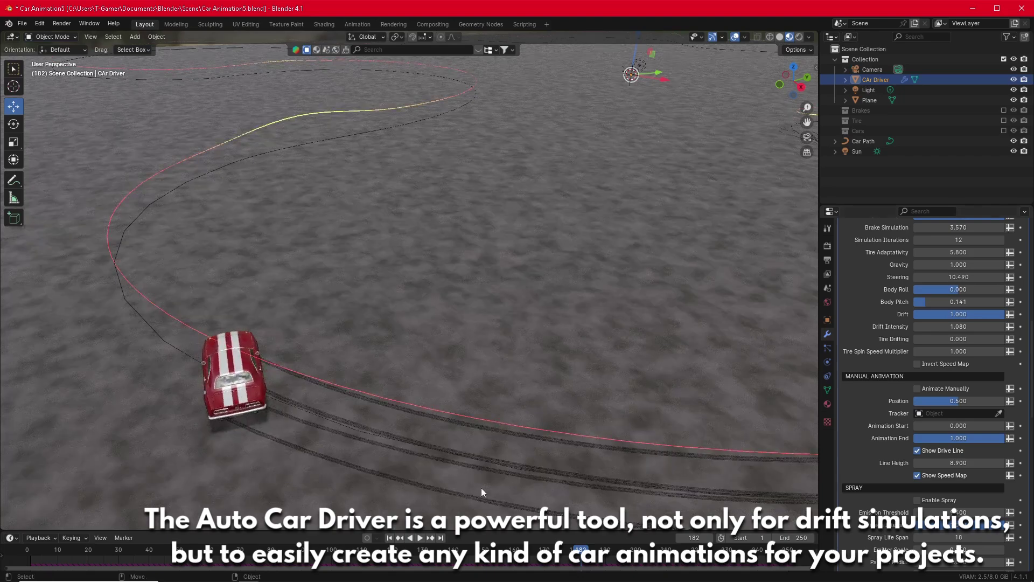
# Step: Play the animation from the start and watch how the car drifts with the new Steering and Drift Intensity
pyautogui.click(389, 537)
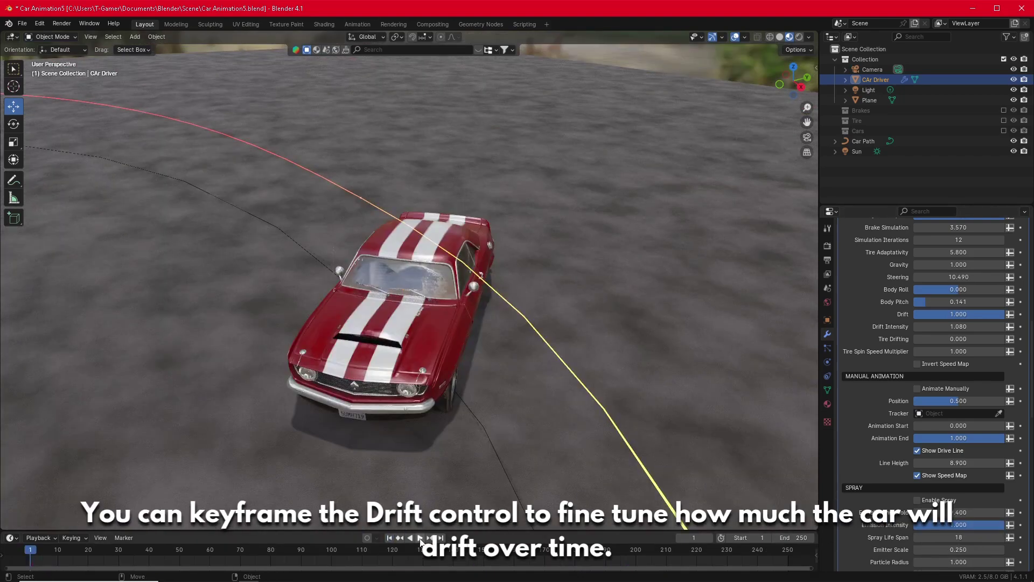
pyautogui.click(421, 538)
pyautogui.scroll(-12, 419, 378)
pyautogui.scroll(-3, 434, 384)
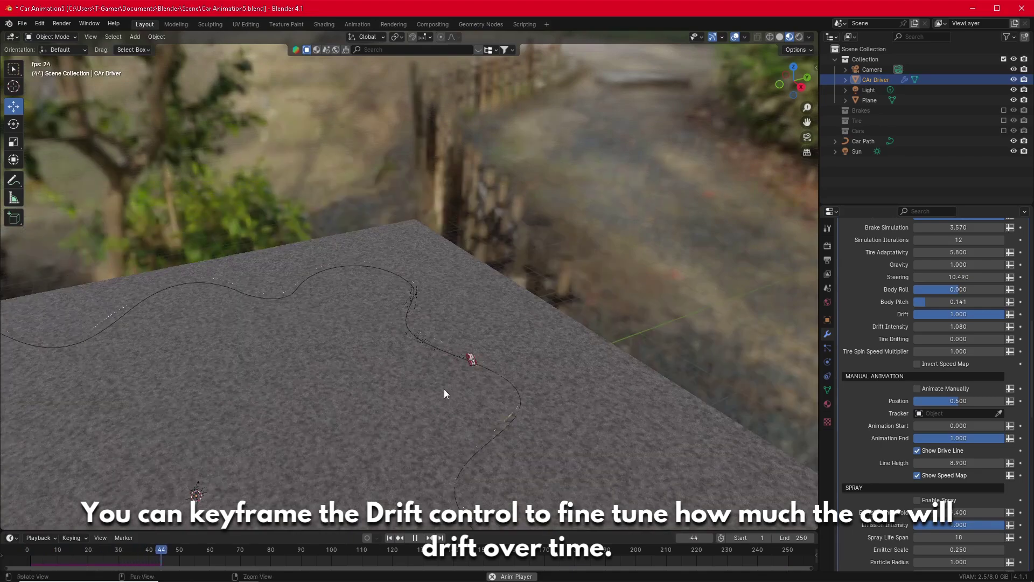
pyautogui.keyDown('shift'); pyautogui.moveTo(522, 347); pyautogui.dragTo(547, 231, button='middle'); pyautogui.keyUp('shift')
pyautogui.scroll(3, 568, 211)
pyautogui.click(415, 538)
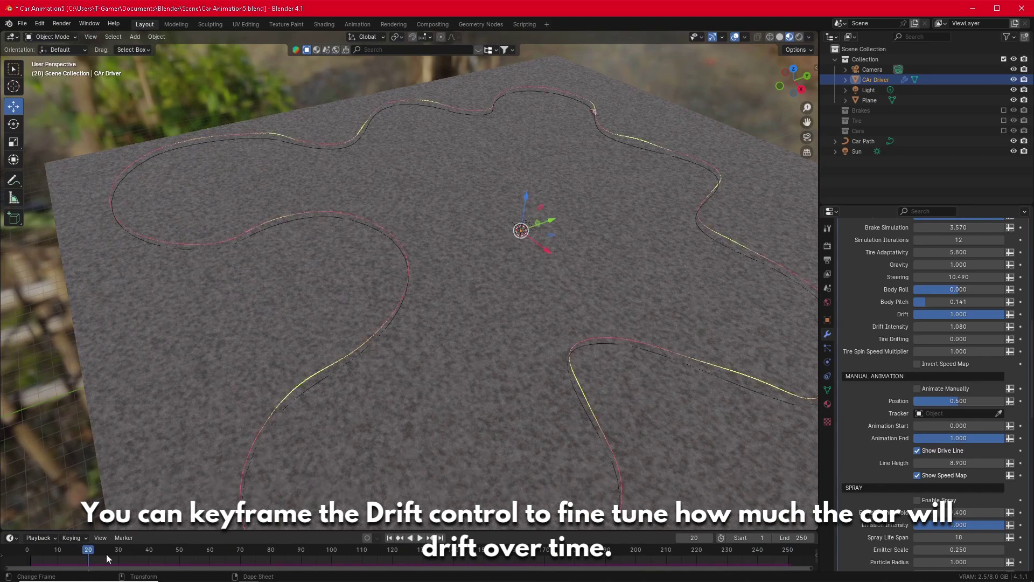
# Step: Move the playhead to frame 190 on the wide curve and set the Drift Intensity to 2.350
pyautogui.moveTo(106, 554); pyautogui.dragTo(563, 557)
pyautogui.moveTo(517, 377); pyautogui.dragTo(505, 317, button='middle')
pyautogui.press('space')
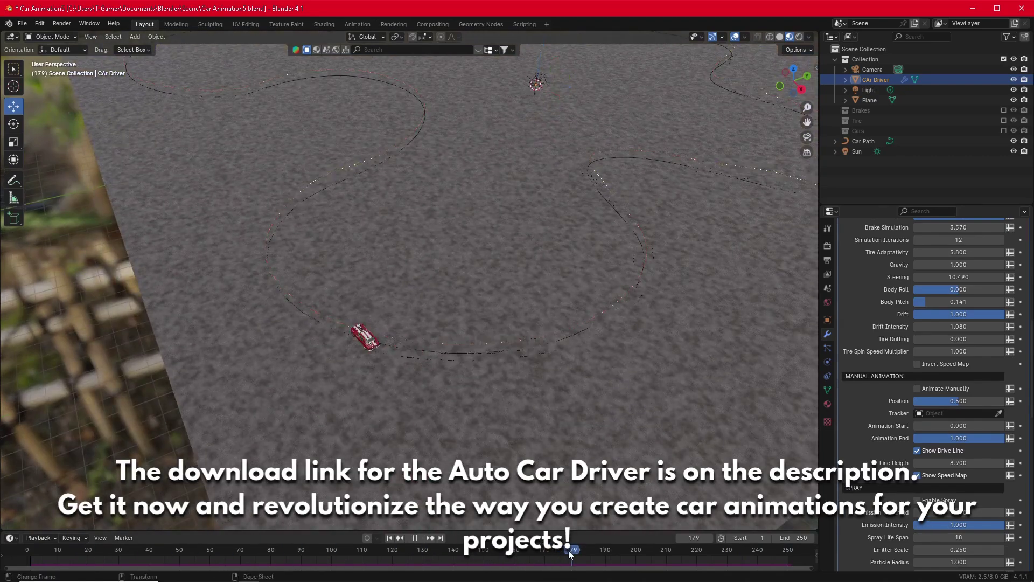
pyautogui.moveTo(571, 555); pyautogui.dragTo(606, 551)
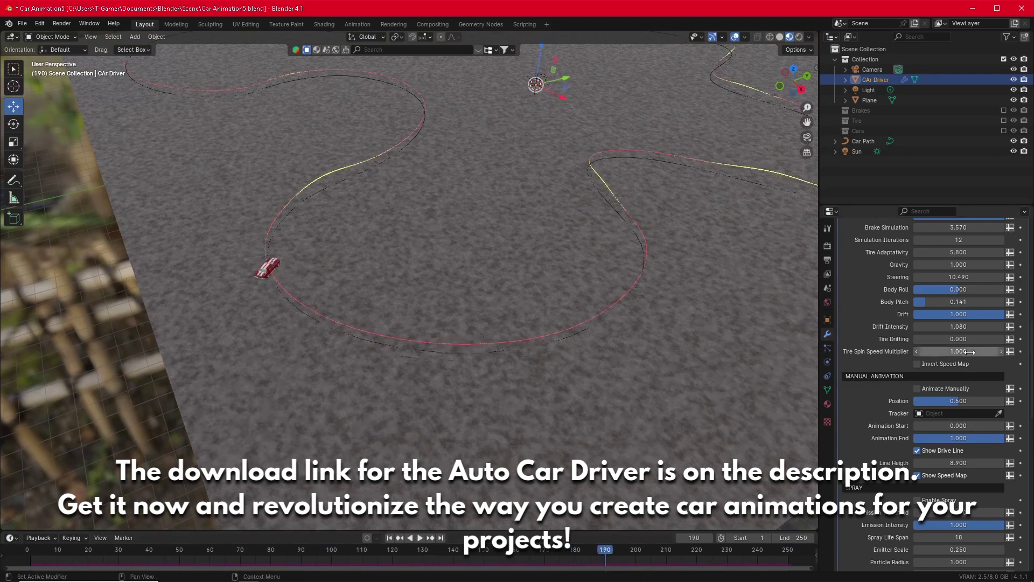
pyautogui.moveTo(959, 327); pyautogui.dragTo(1004, 326)
# Step: Go to frame 227 and examine the car's drift angle and tire marks up close
pyautogui.moveTo(605, 550)
pyautogui.mouseDown()
pyautogui.moveTo(407, 550)
pyautogui.moveTo(718, 541)
pyautogui.mouseUp()
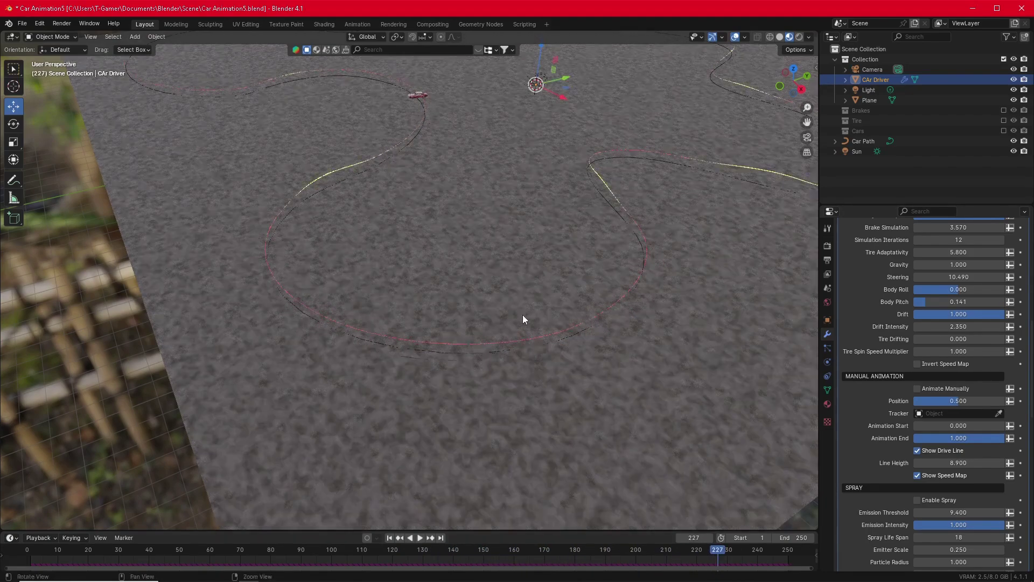
pyautogui.moveTo(523, 314); pyautogui.dragTo(496, 392, button='middle')
pyautogui.scroll(4, 522, 267)
pyautogui.keyDown('shift'); pyautogui.moveTo(523, 267); pyautogui.dragTo(471, 331, button='middle'); pyautogui.keyUp('shift')
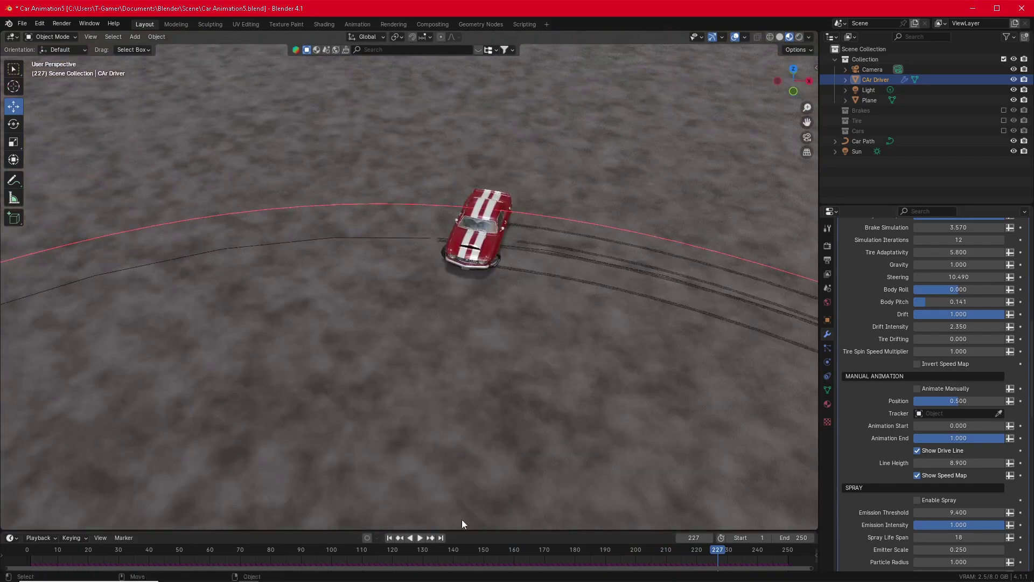
# Step: Replay the animation from the first frame, following the car from a low angle around the path, and stop playback
pyautogui.click(390, 537)
pyautogui.moveTo(406, 363); pyautogui.dragTo(408, 518, button='middle')
pyautogui.scroll(-5, 354, 320)
pyautogui.click(419, 538)
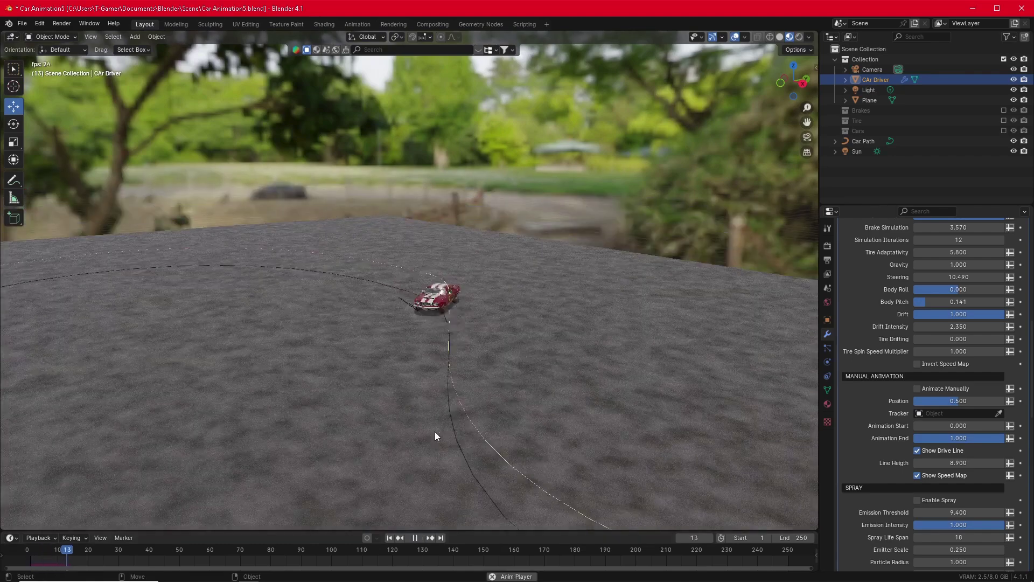
pyautogui.keyDown('alt'); pyautogui.moveTo(543, 423); pyautogui.dragTo(529, 419); pyautogui.keyUp('alt')
pyautogui.keyDown('alt'); pyautogui.moveTo(529, 419); pyautogui.dragTo(563, 3, button='right'); pyautogui.keyUp('alt')
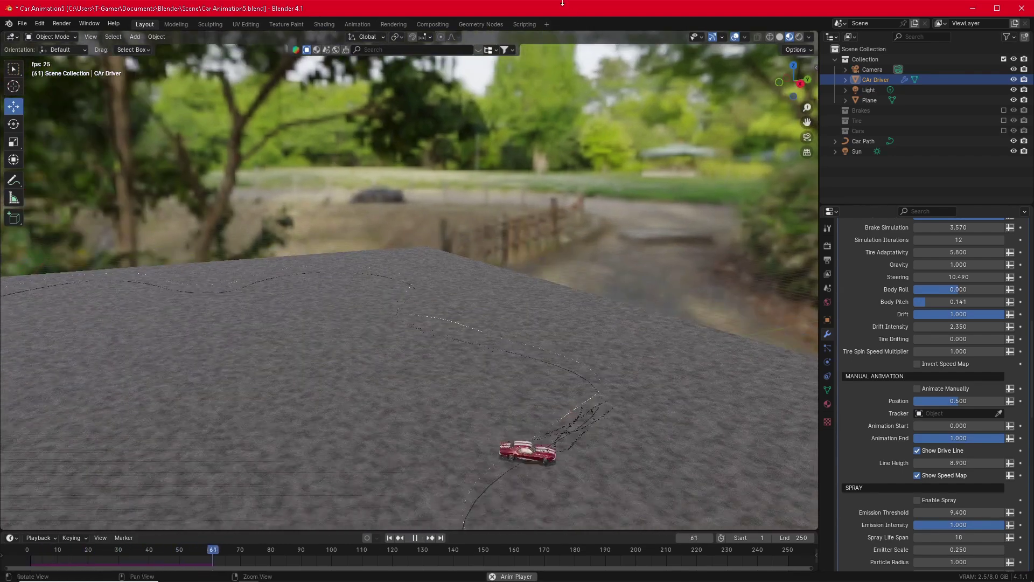
pyautogui.moveTo(625, 77); pyautogui.dragTo(291, 210, button='middle')
pyautogui.scroll(1, 450, 210)
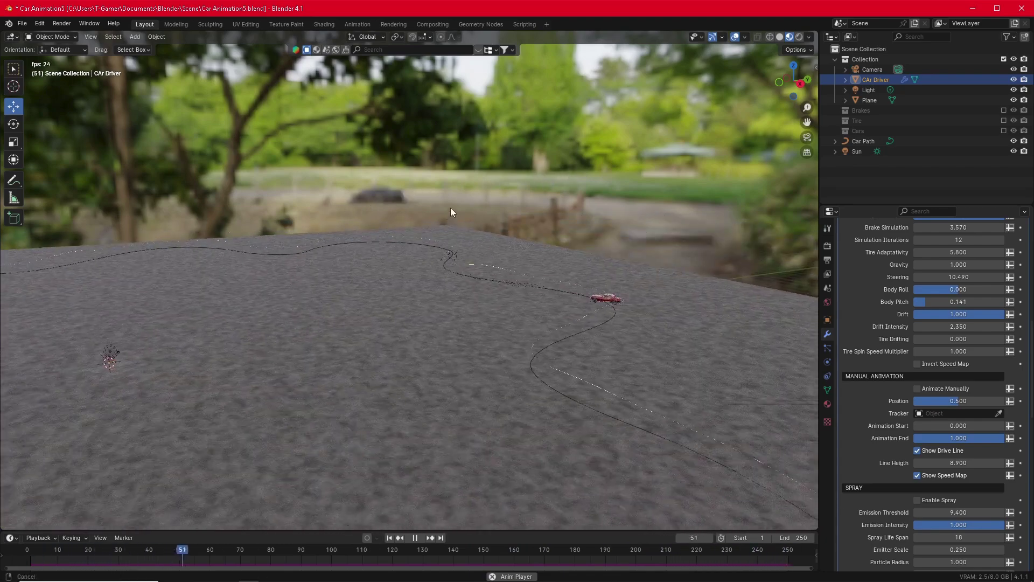
pyautogui.scroll(-5, 450, 208)
pyautogui.scroll(2, 451, 208)
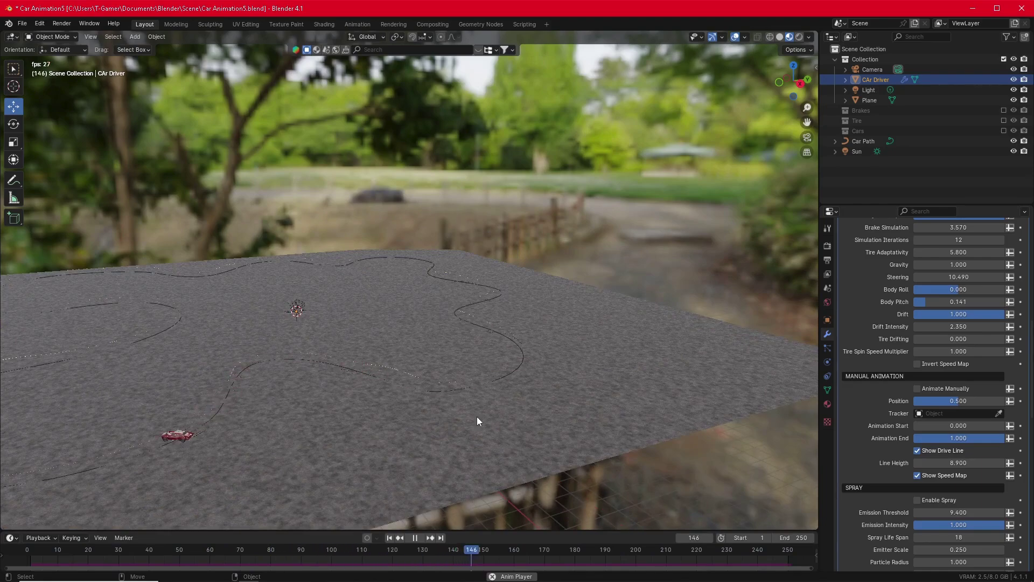
pyautogui.click(415, 537)
# Step: Return to frame 1, bring the car into close view and lower the Drift to 0.444
pyautogui.click(390, 538)
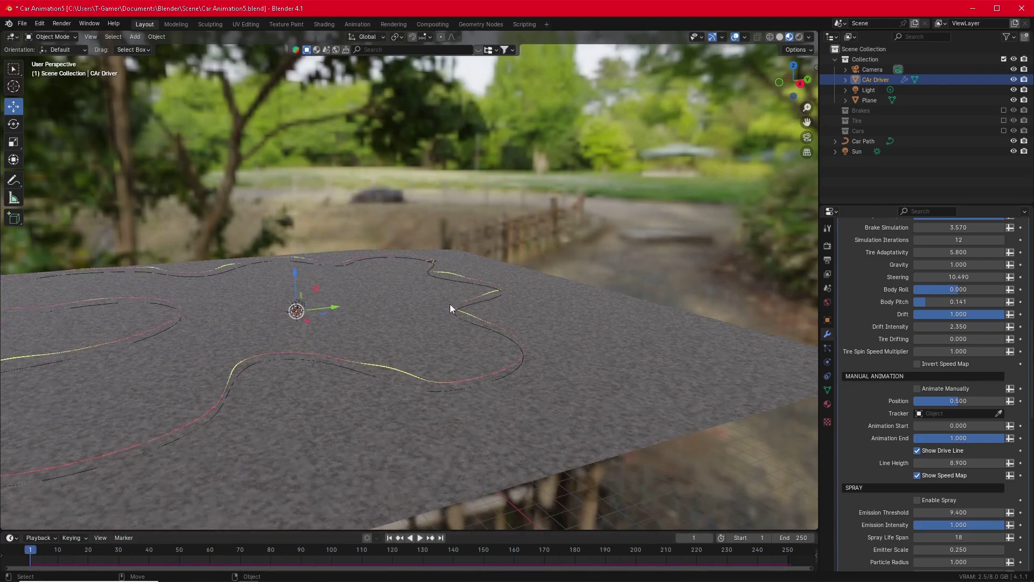
pyautogui.scroll(7, 451, 304)
pyautogui.keyDown('alt'); pyautogui.middleClick(467, 235); pyautogui.keyUp('alt')
pyautogui.moveTo(469, 236); pyautogui.dragTo(499, 241, button='middle')
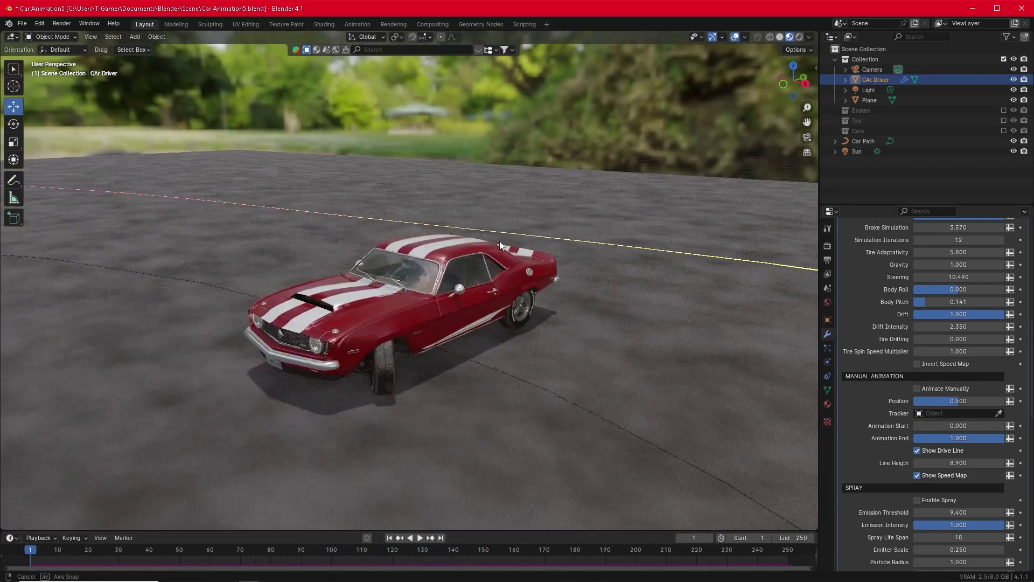
pyautogui.moveTo(951, 314); pyautogui.dragTo(901, 314)
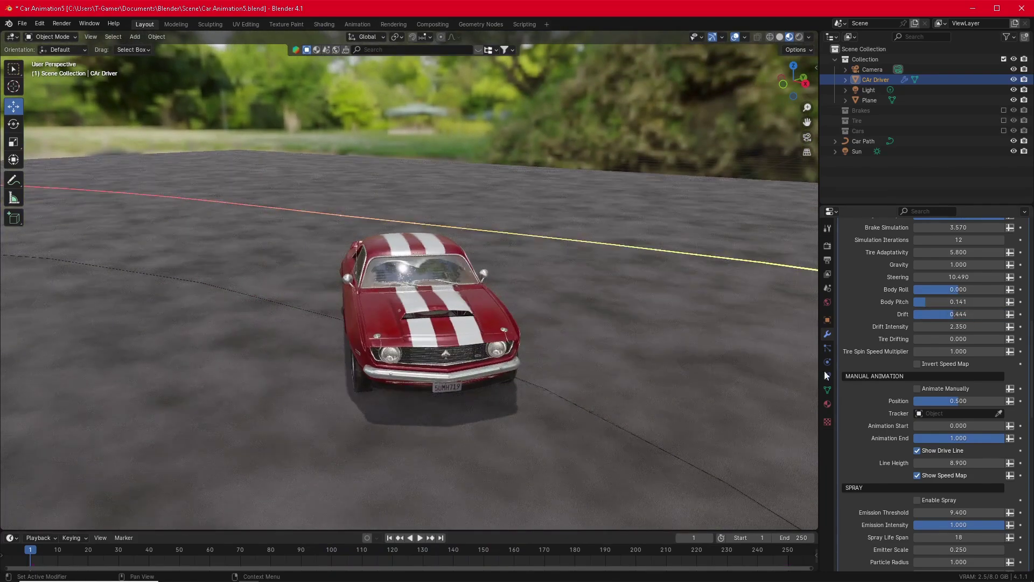
# Step: Play the animation and observe the car's reduced drift around the path, then stop playback
pyautogui.click(420, 537)
pyautogui.scroll(-10, 409, 391)
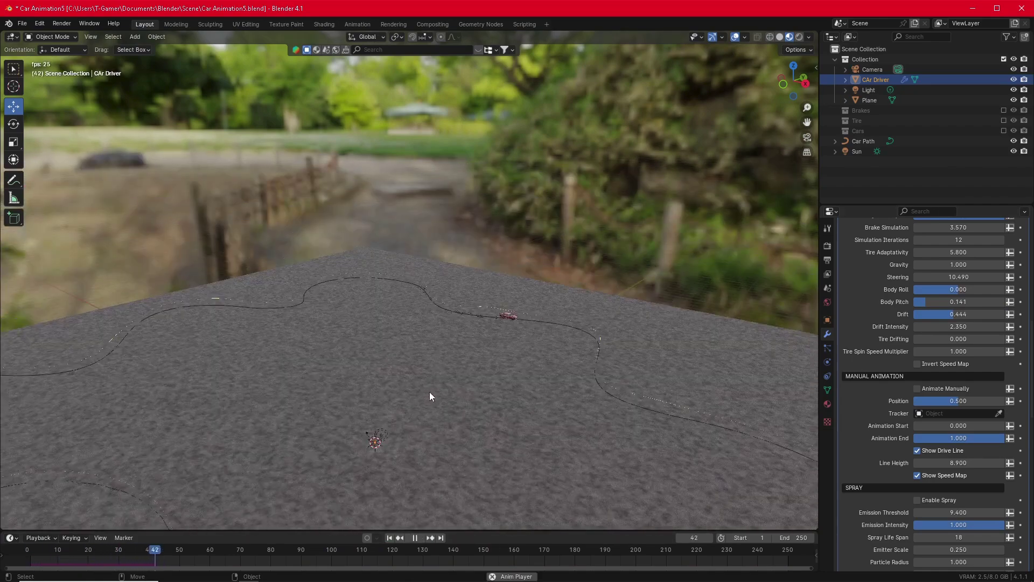
pyautogui.moveTo(429, 392); pyautogui.dragTo(499, 383, button='middle')
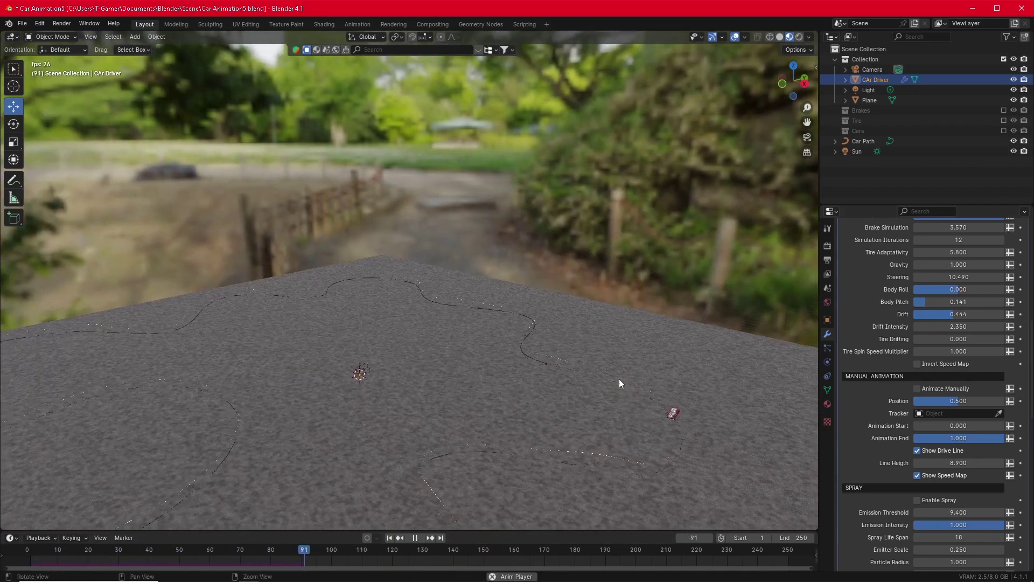
pyautogui.moveTo(619, 379)
pyautogui.keyDown('shift'); pyautogui.mouseDown(button='middle')
pyautogui.moveTo(612, 342)
pyautogui.moveTo(635, 333)
pyautogui.moveTo(639, 375)
pyautogui.mouseUp(button='middle'); pyautogui.keyUp('shift')
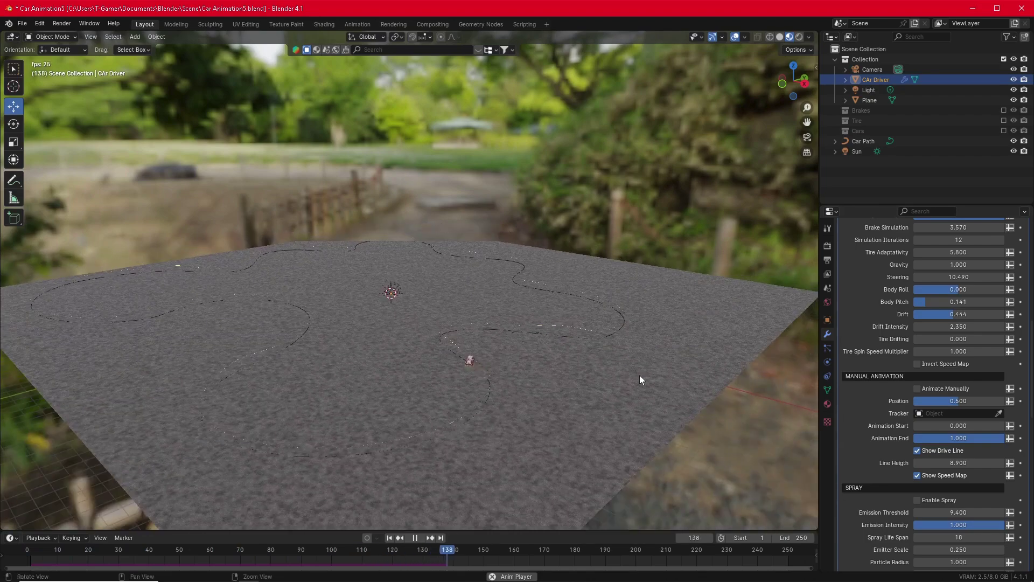
pyautogui.keyDown('shift'); pyautogui.moveTo(521, 351); pyautogui.dragTo(559, 293, button='middle'); pyautogui.keyUp('shift')
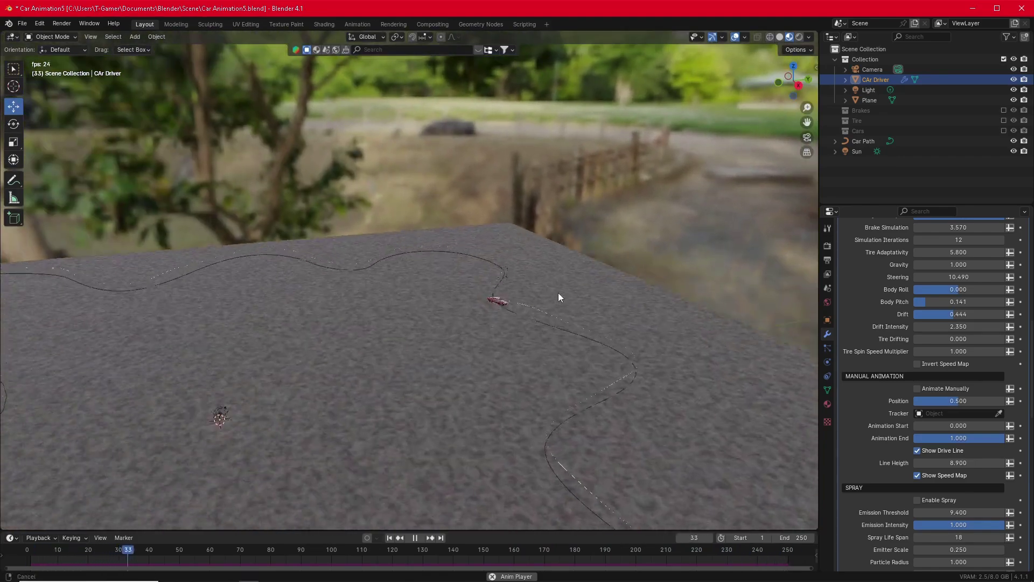
pyautogui.scroll(1, 564, 285)
pyautogui.scroll(-4, 569, 300)
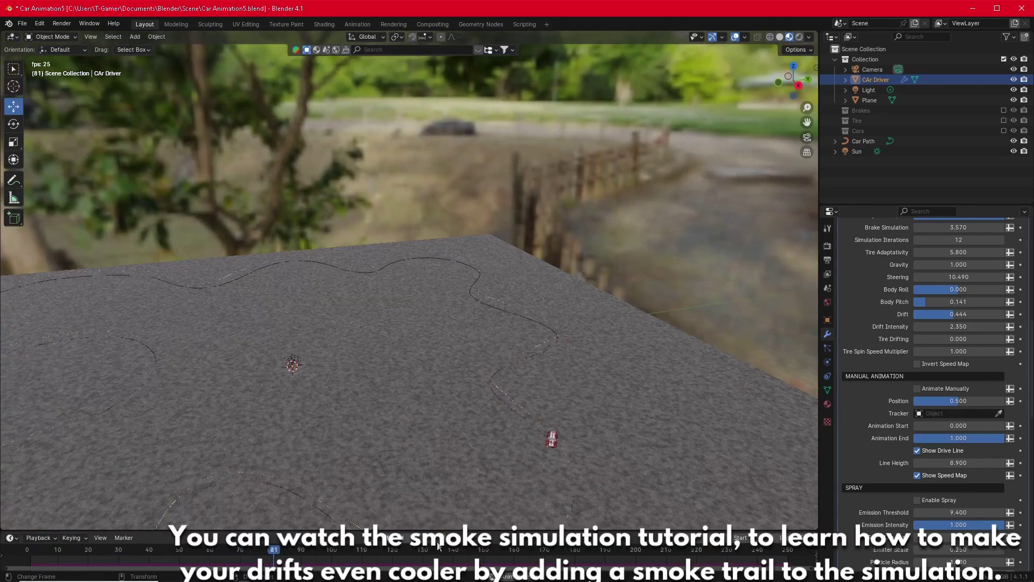
pyautogui.click(421, 538)
# Step: Return to the first frame with the car in close view and enable the Auto Car Driver's Spray
pyautogui.click(395, 538)
pyautogui.scroll(10, 452, 291)
pyautogui.moveTo(474, 283); pyautogui.dragTo(593, 284, button='middle')
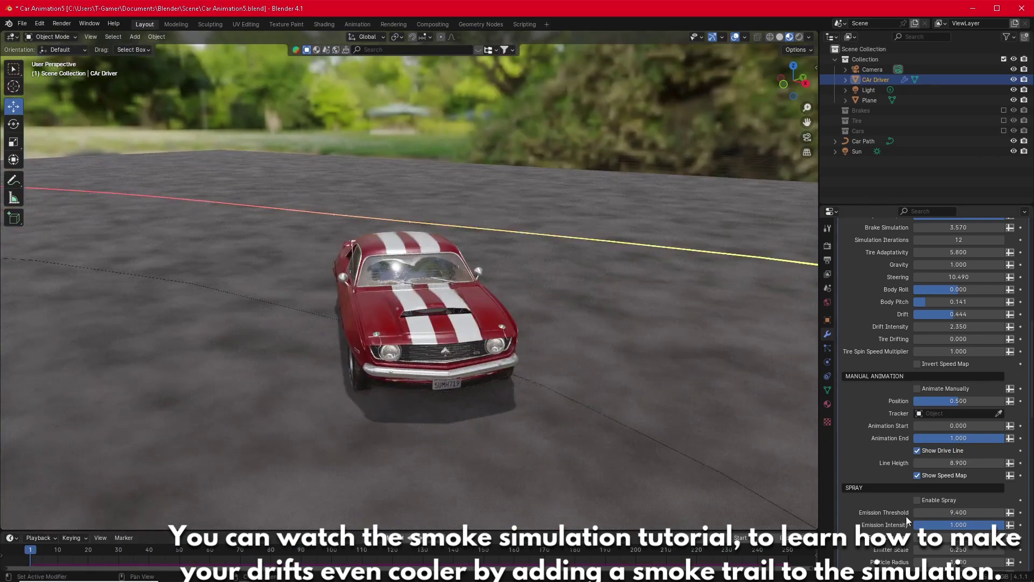
pyautogui.click(918, 500)
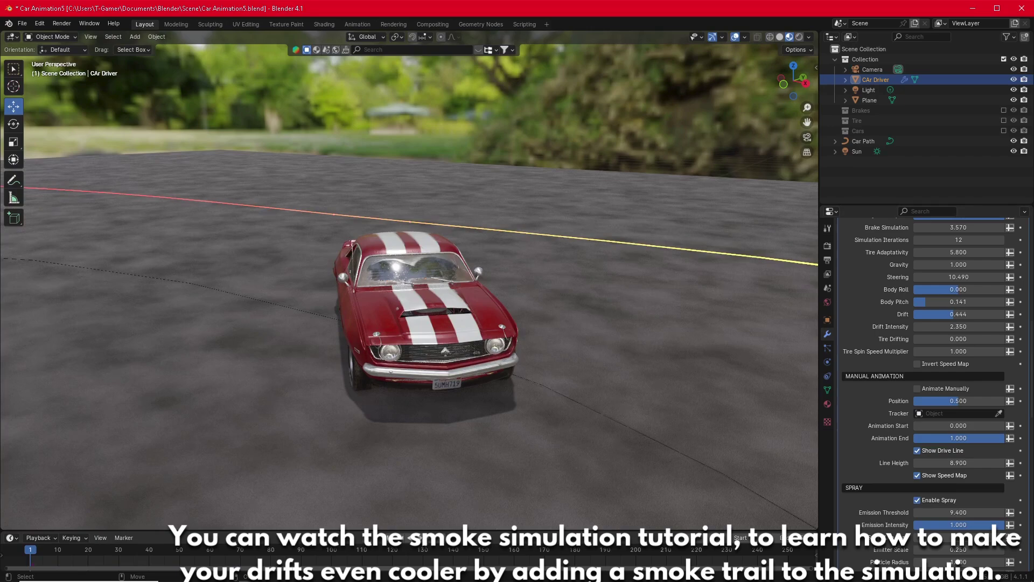